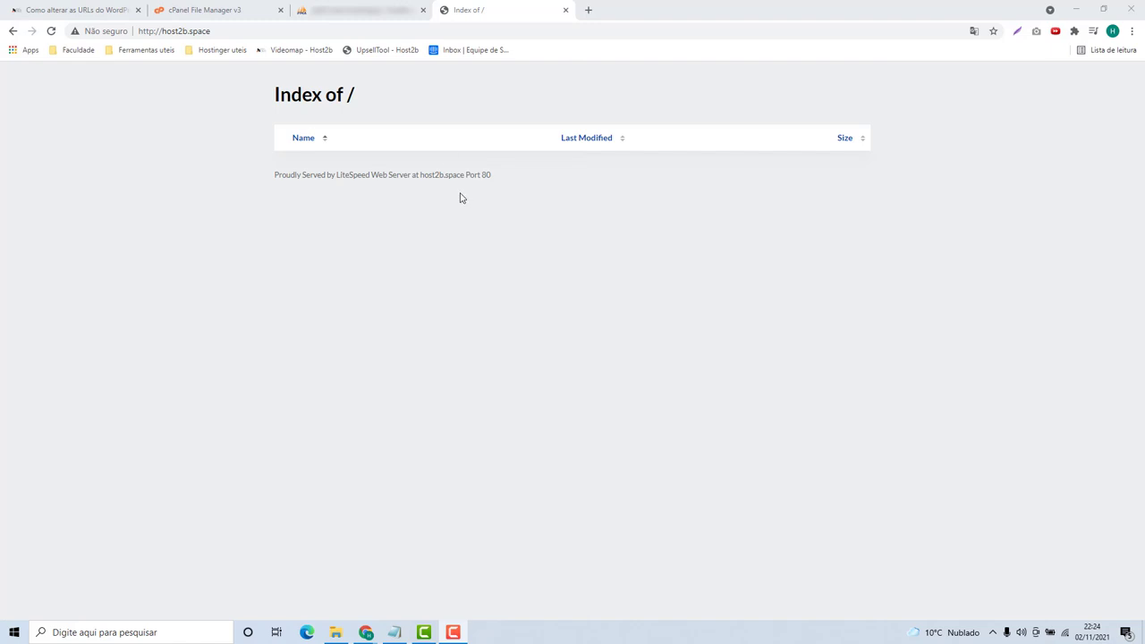
- Review the hosting file manager, the empty blogdopq_wp database in phpMyAdmin and the database credentials note in Notepad
left_click(248, 11)
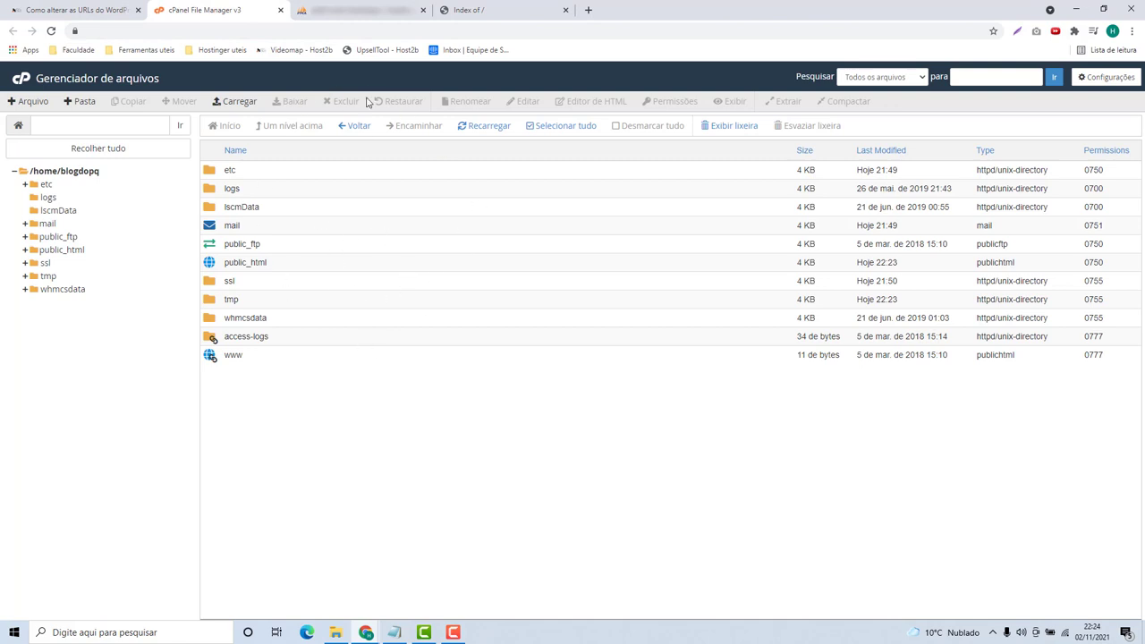
left_click(369, 9)
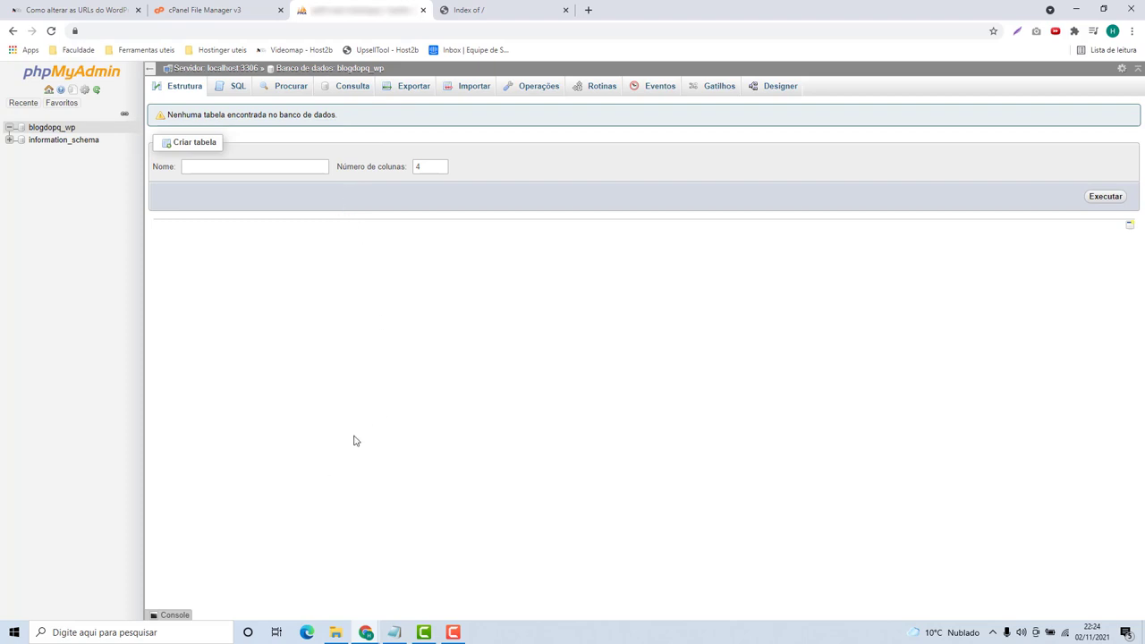
mouse_move(394, 630)
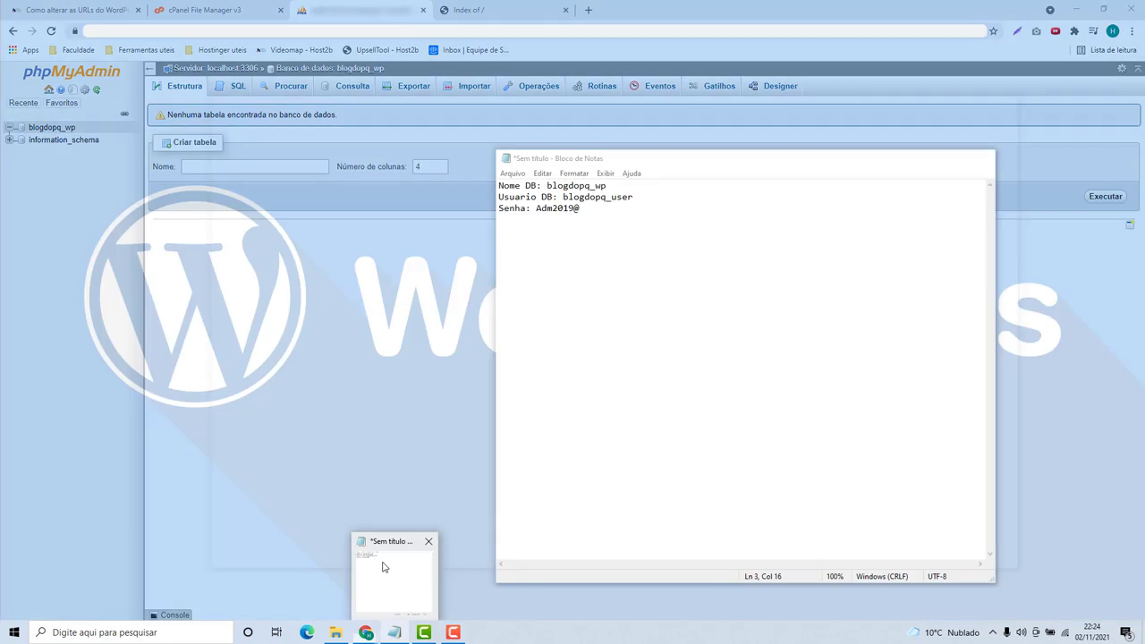
left_click(383, 566)
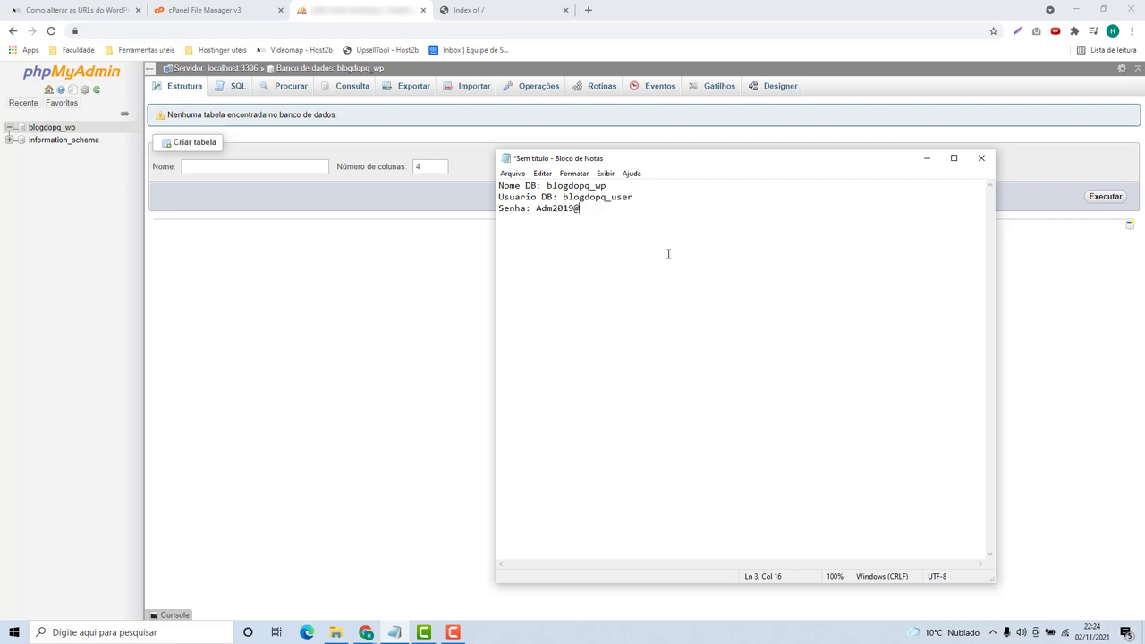
left_click_drag(582, 211, 586, 261)
left_click(382, 298)
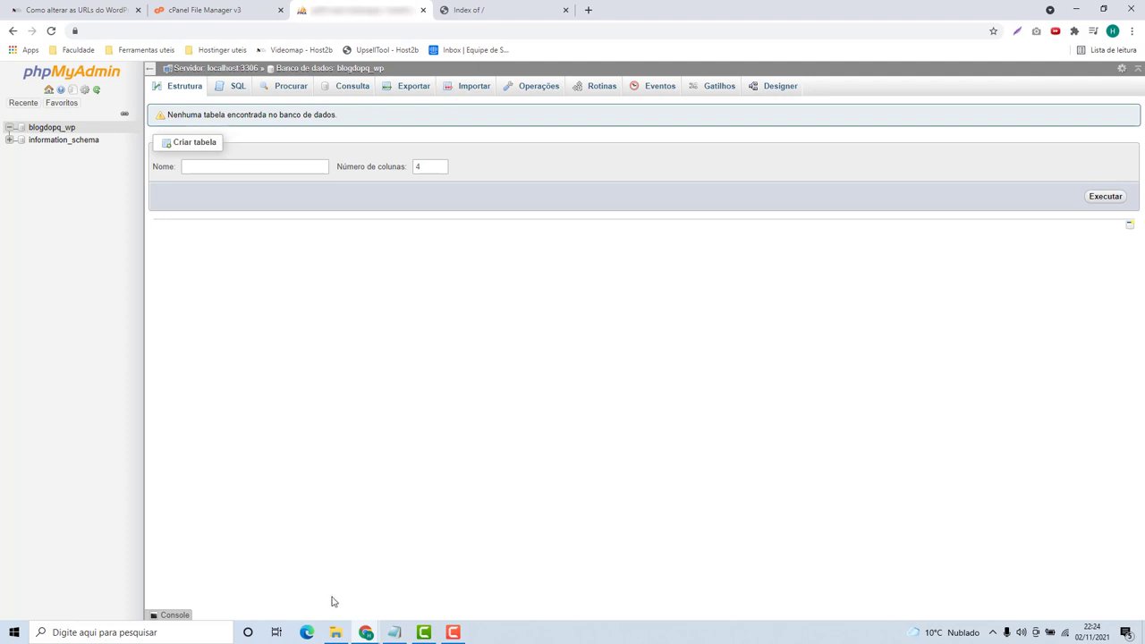
- Launch the XAMPP Control Panel and start the Apache and MySQL modules
left_click(185, 638)
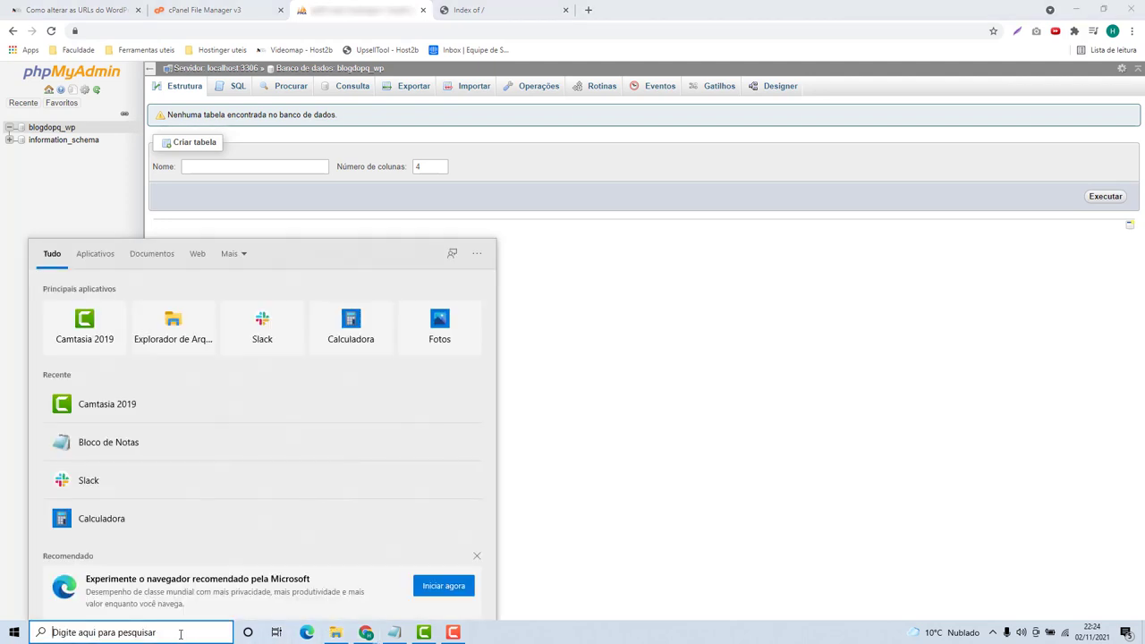
type("xampp")
key("Return")
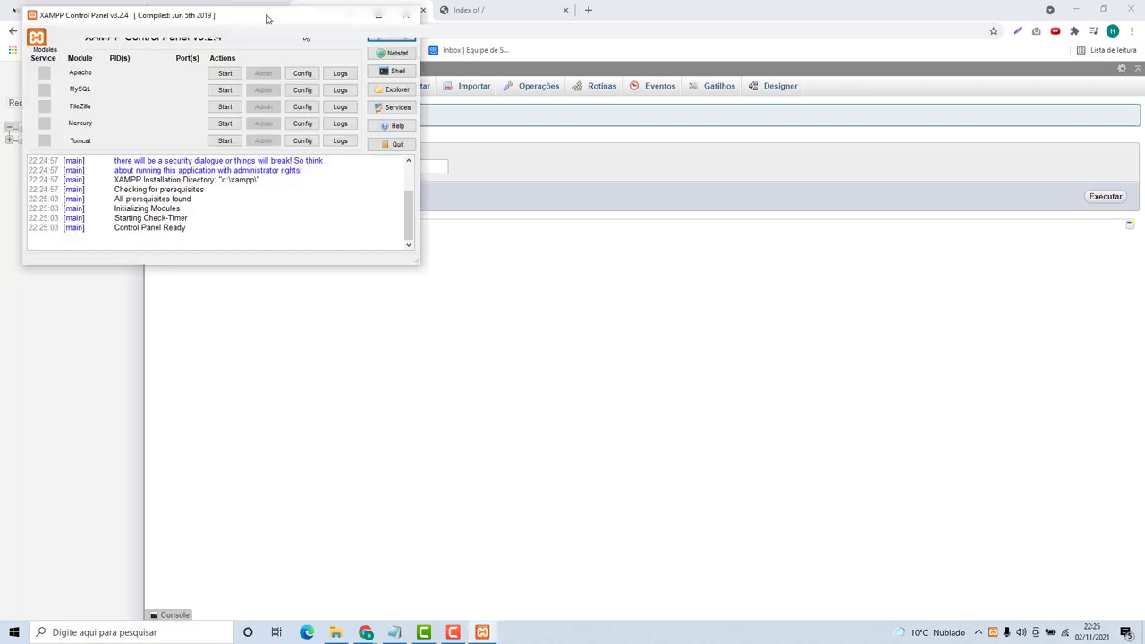
left_click_drag(266, 15, 614, 226)
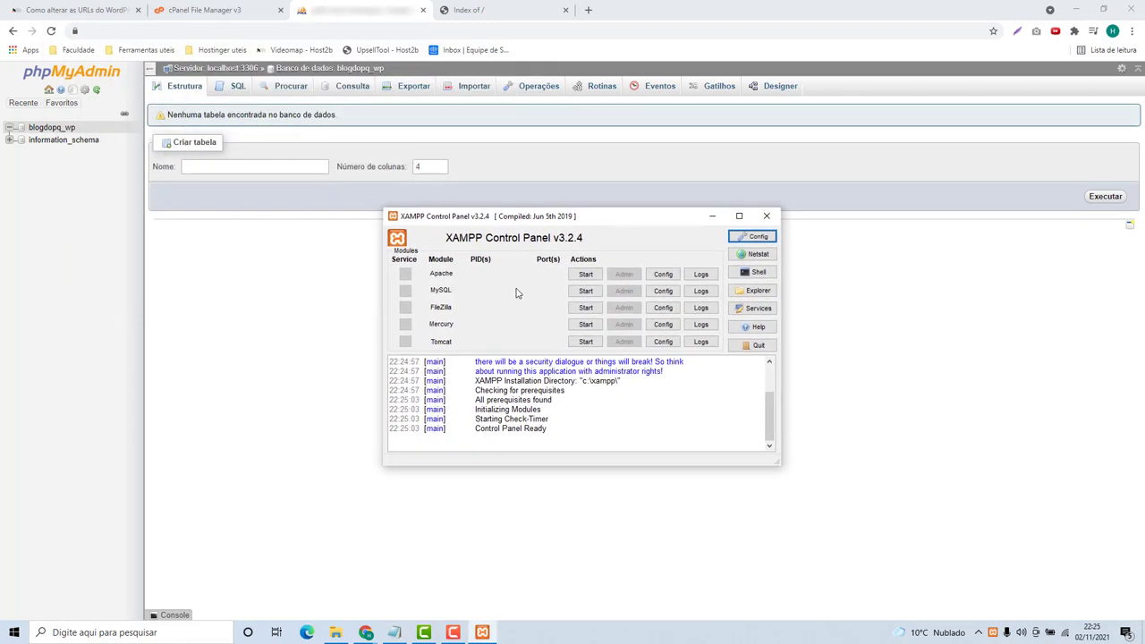
left_click(586, 275)
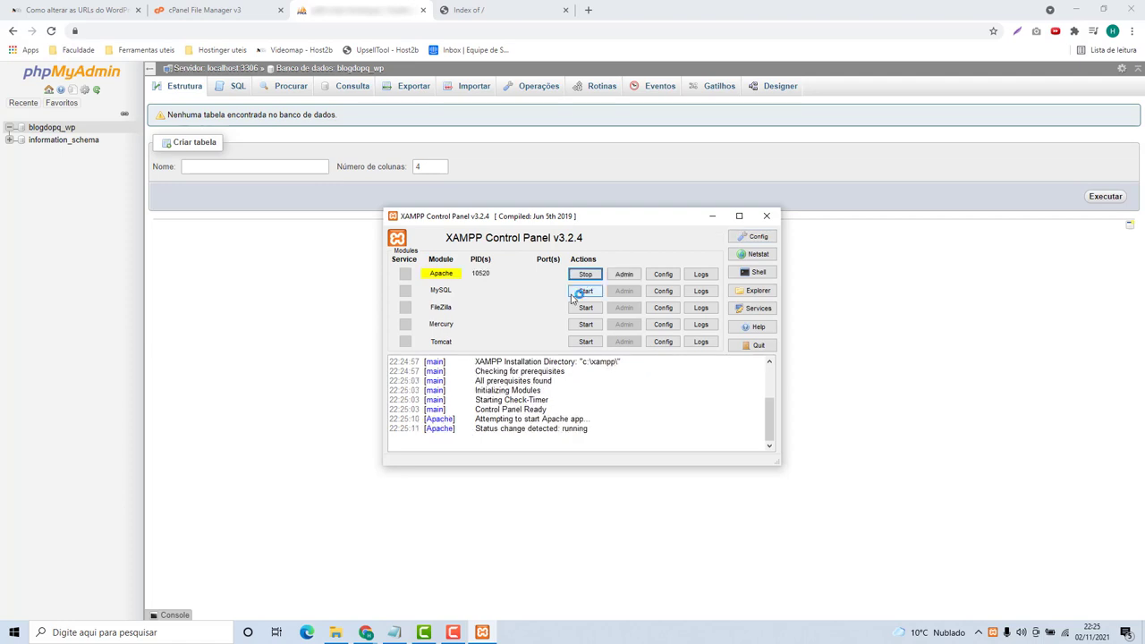
left_click(585, 291)
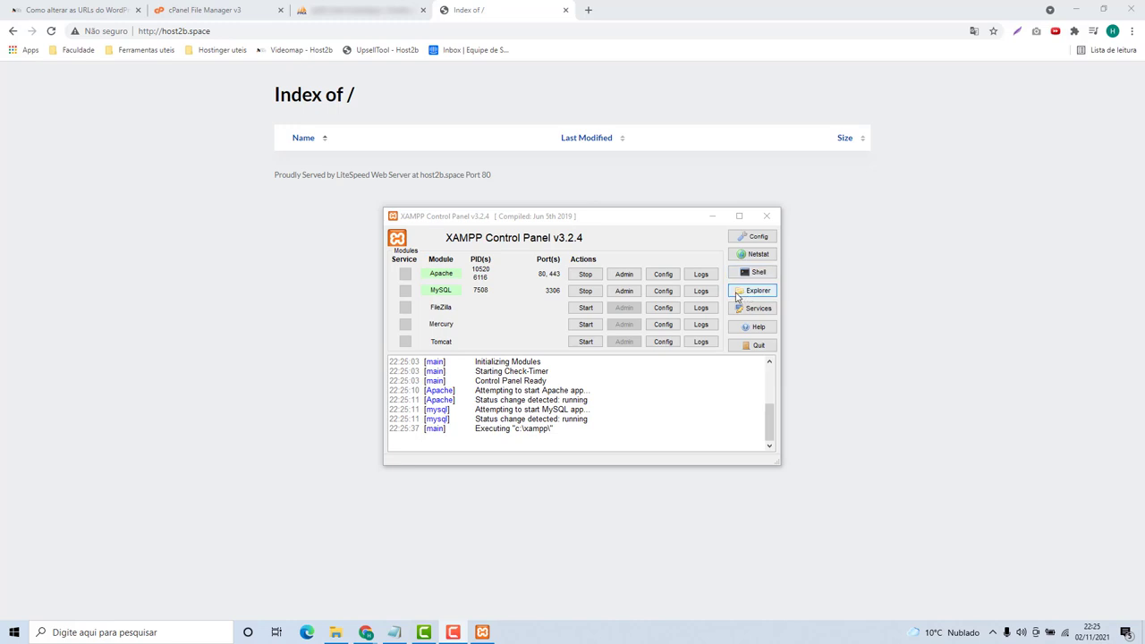
- Open the local WordPress site folder C:\xampp\htdocs\wp in File Explorer
left_click(754, 294)
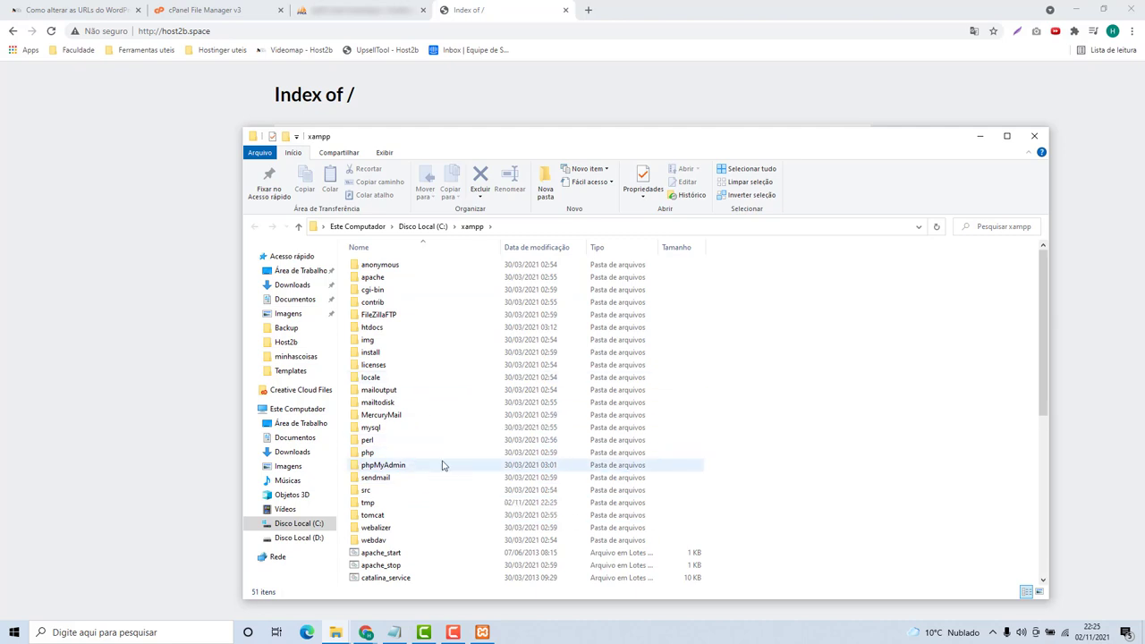
left_click(288, 272)
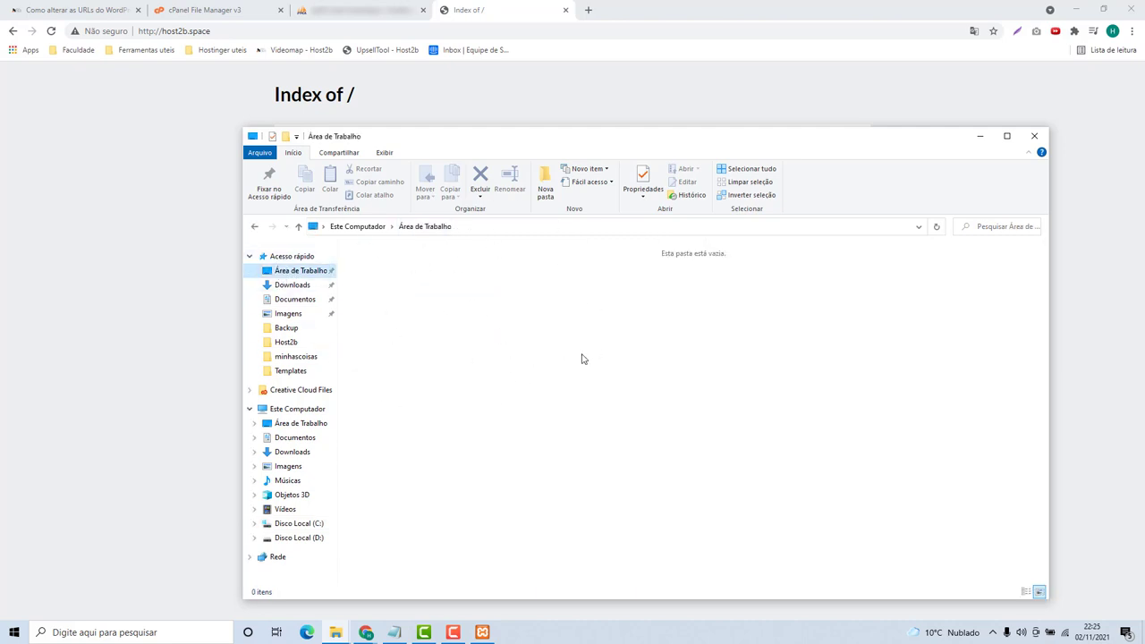
left_click(298, 526)
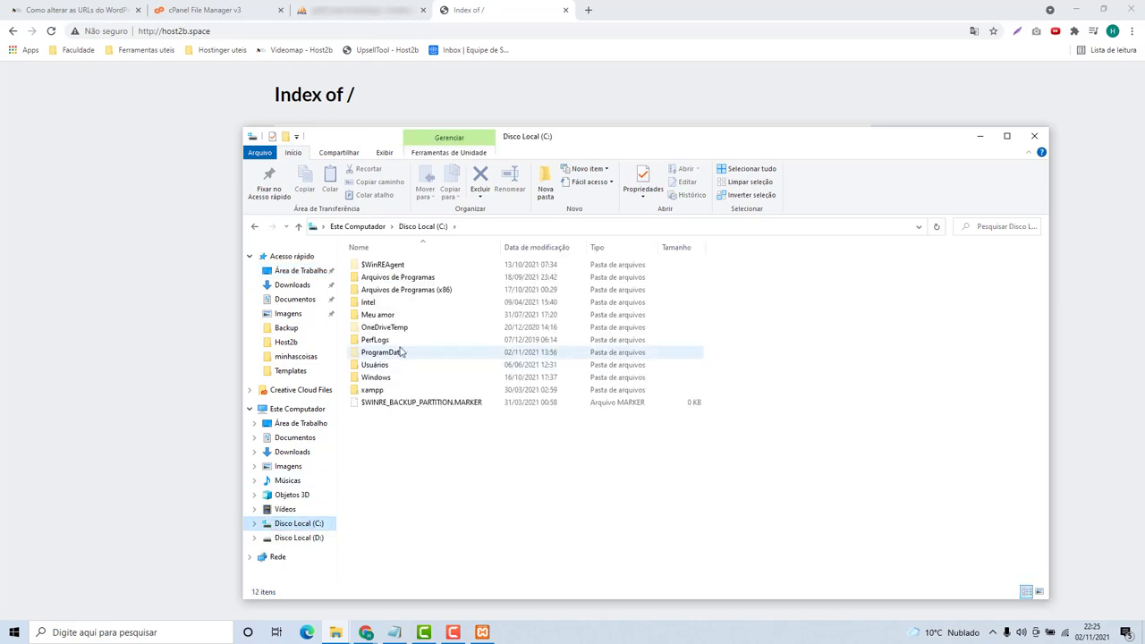
double_click(369, 395)
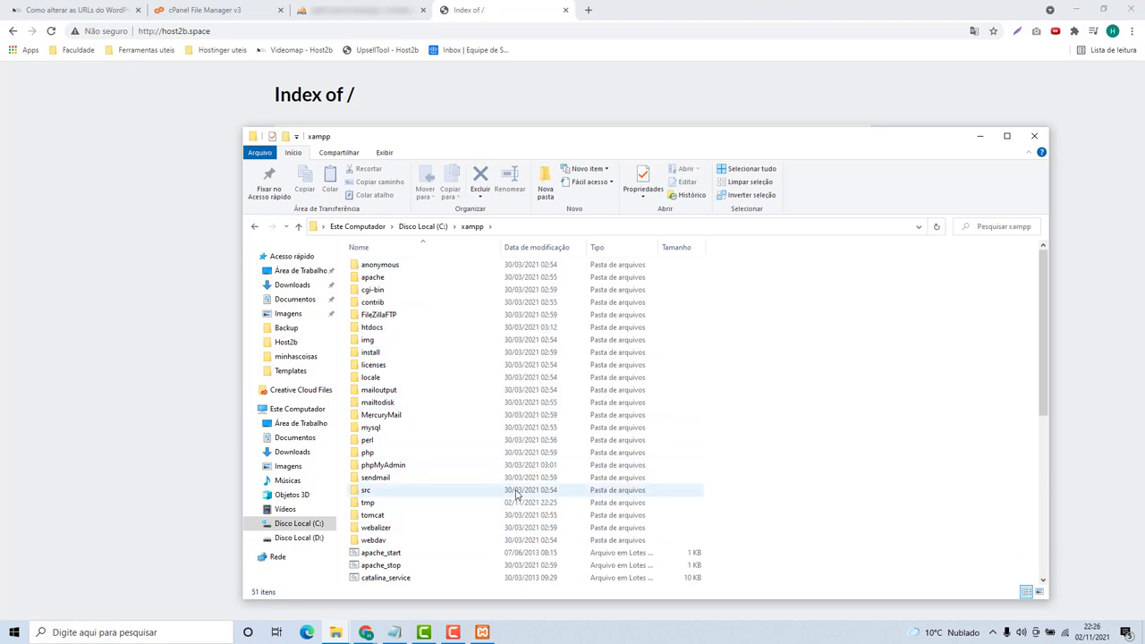
double_click(373, 329)
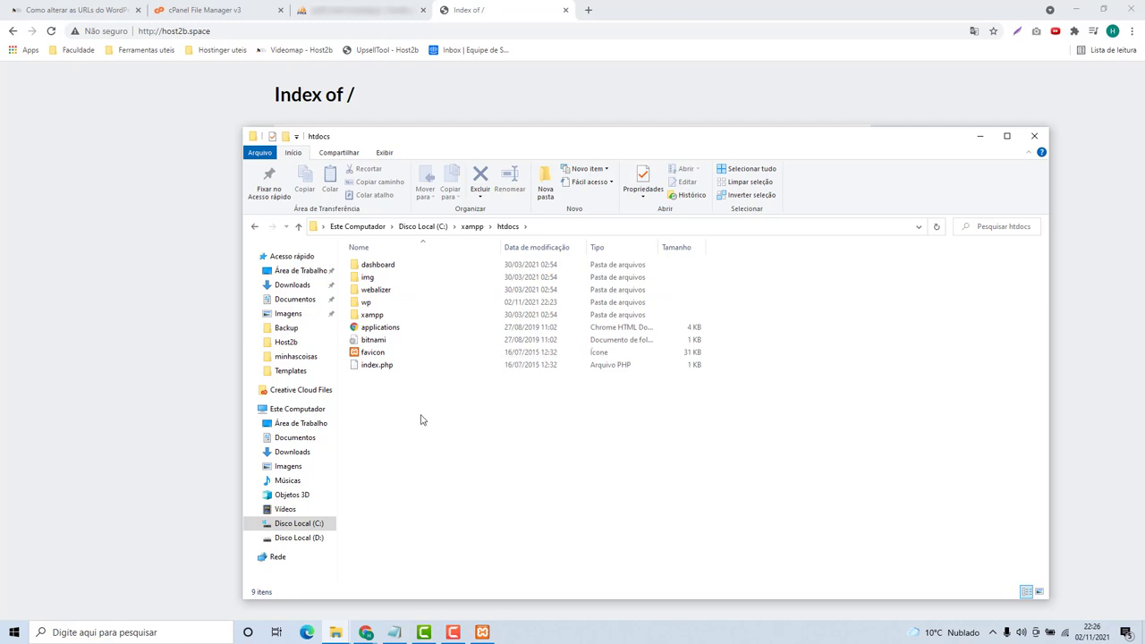
double_click(376, 307)
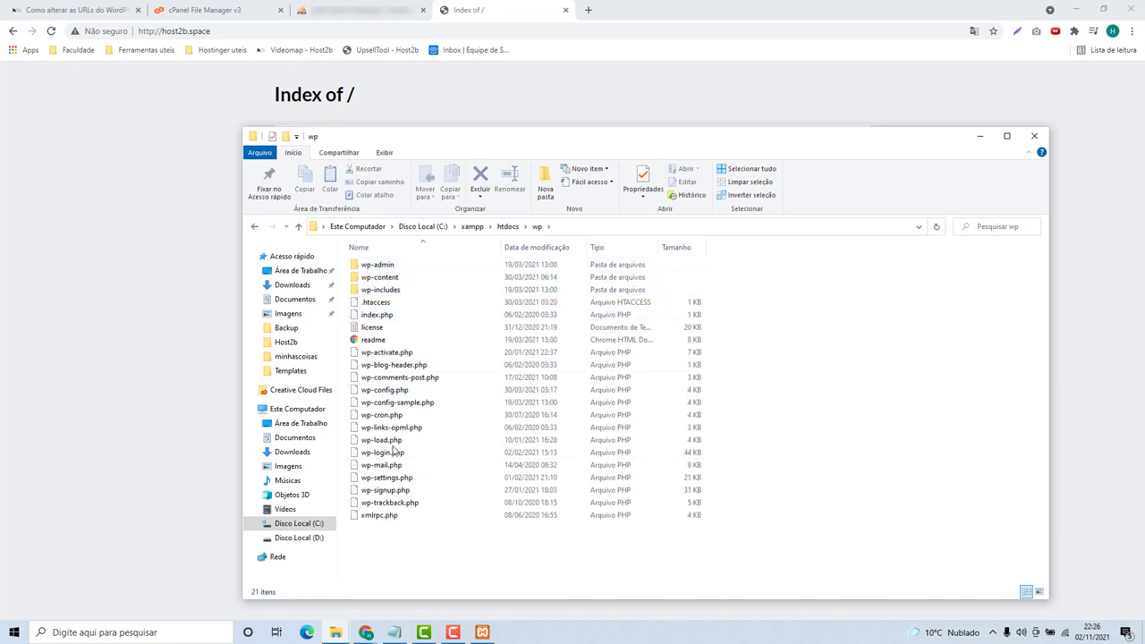
- Compress all files and folders of the local wp site folder into a ZIP archive named wp
left_click_drag(475, 541, 398, 139)
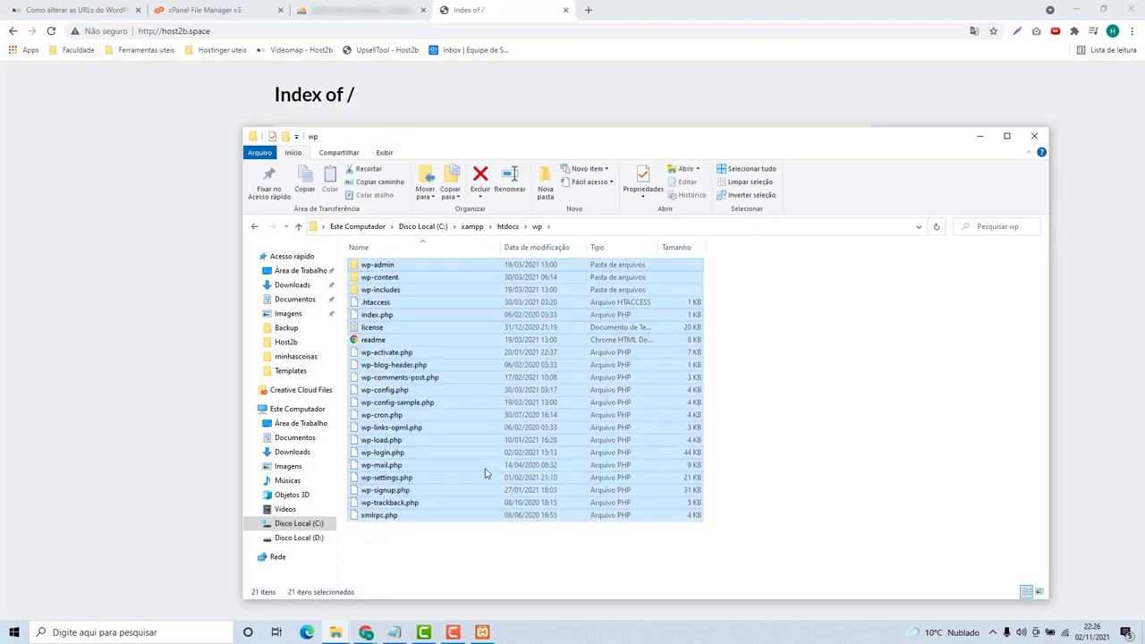
left_click(438, 529)
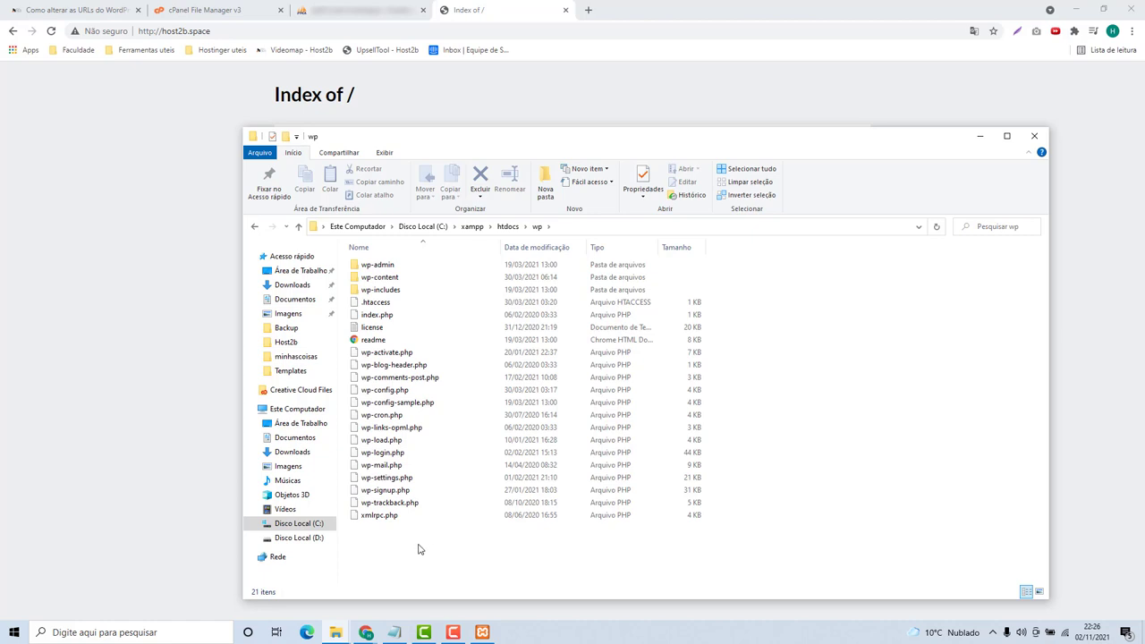
left_click_drag(418, 549, 402, 260)
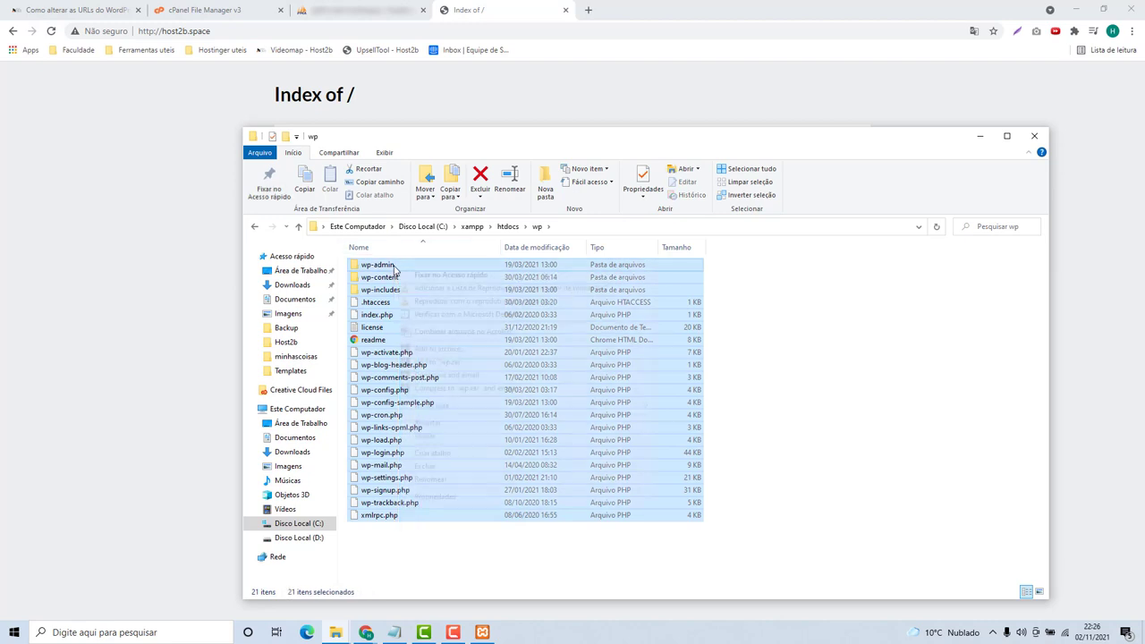
right_click(395, 267)
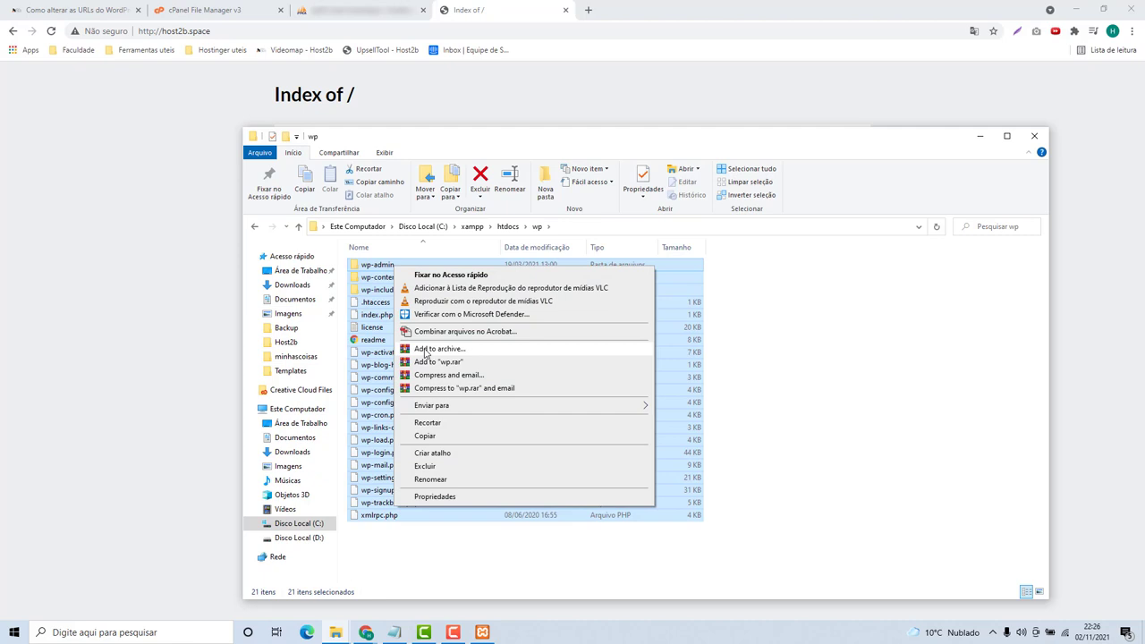
left_click(425, 351)
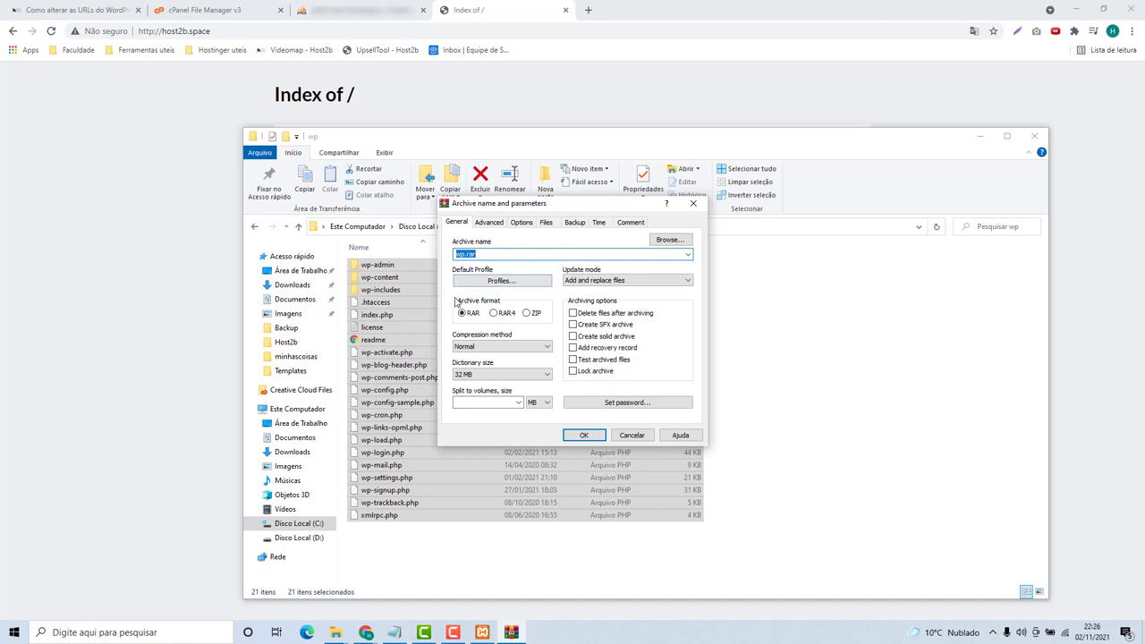
left_click(527, 313)
left_click(580, 435)
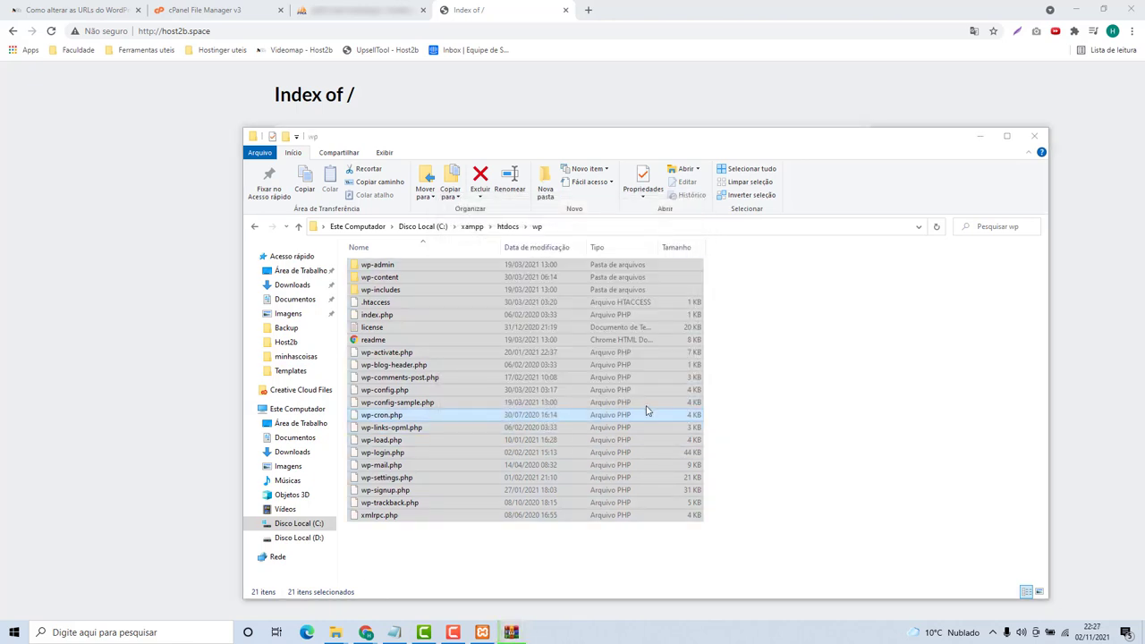
left_click(736, 413)
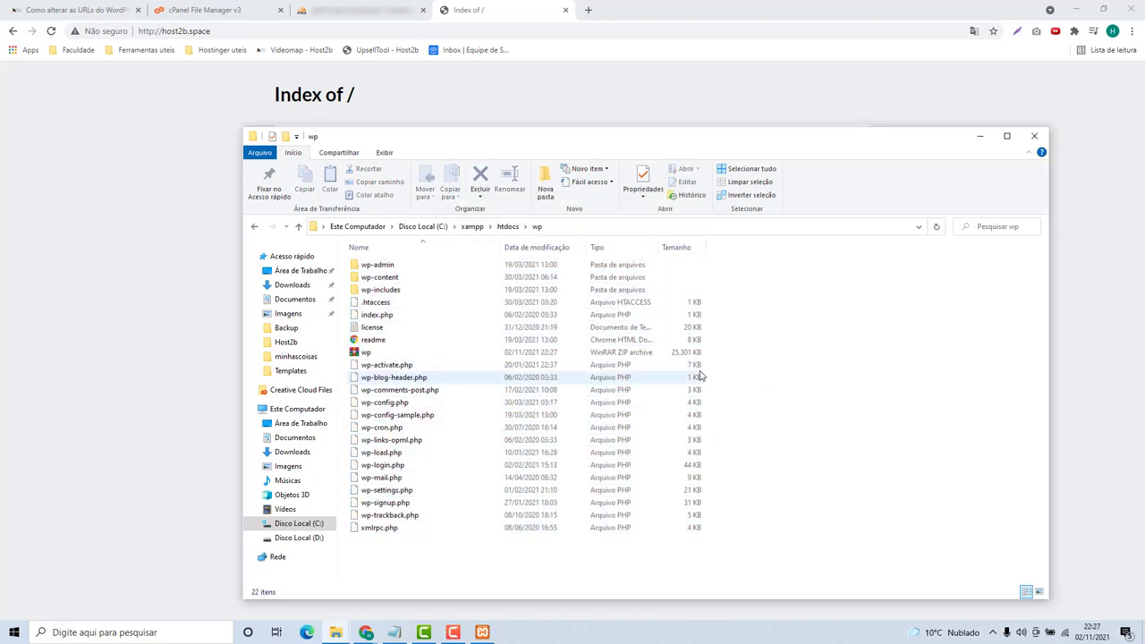
left_click(377, 354)
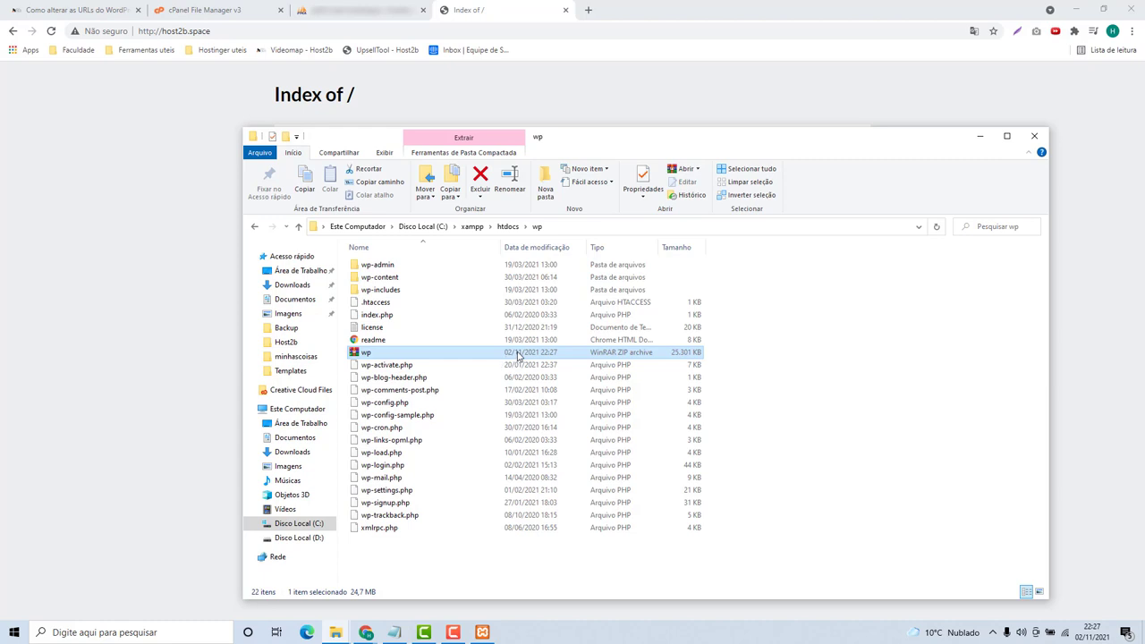
- Upload wp.zip from the local wp folder into public_html with the cPanel File Manager and return to that directory
left_click(209, 12)
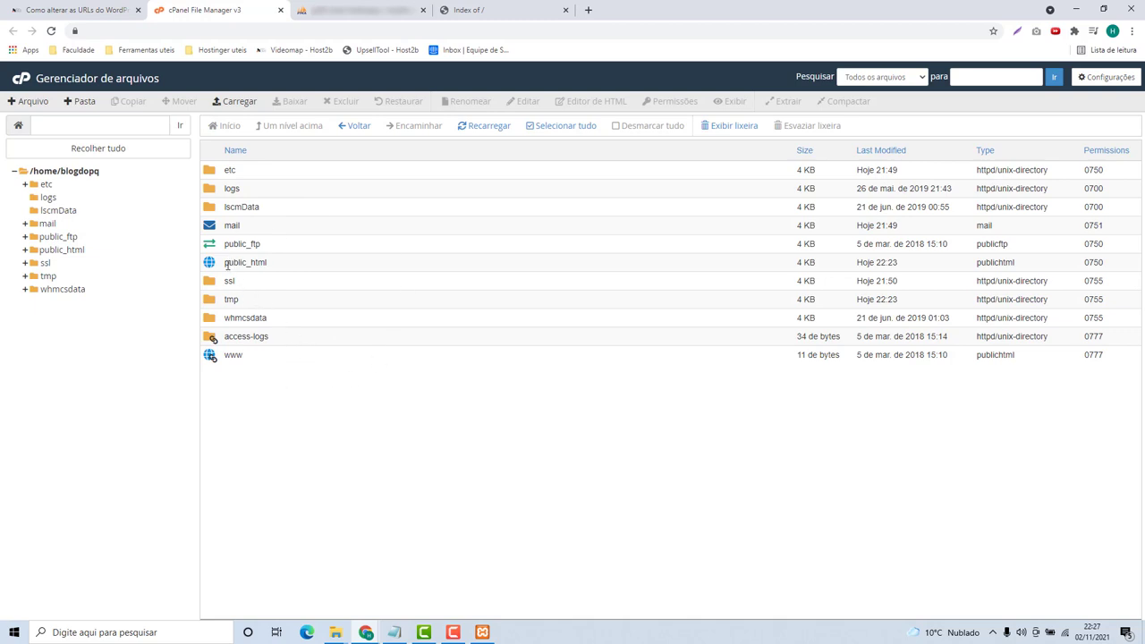
double_click(278, 266)
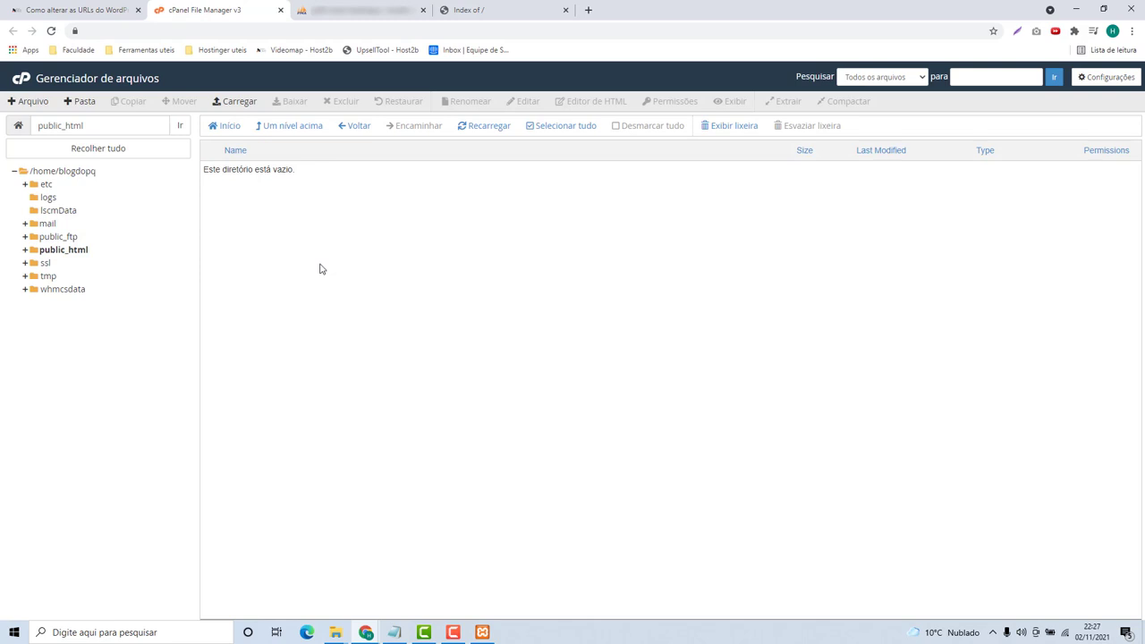
left_click(236, 105)
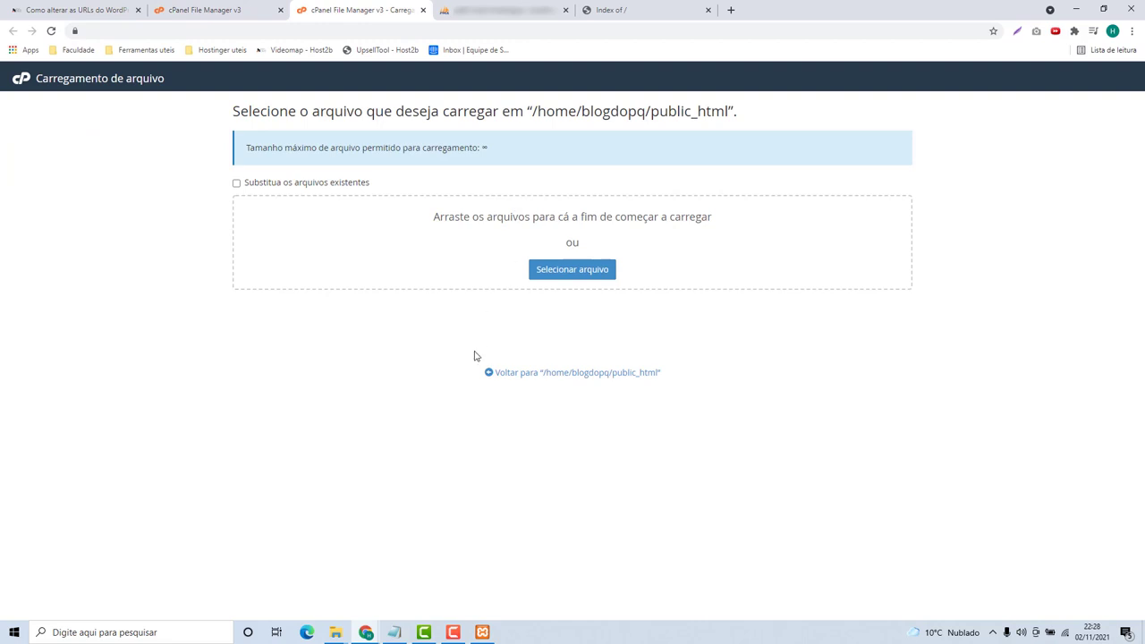
mouse_move(338, 632)
left_click(378, 602)
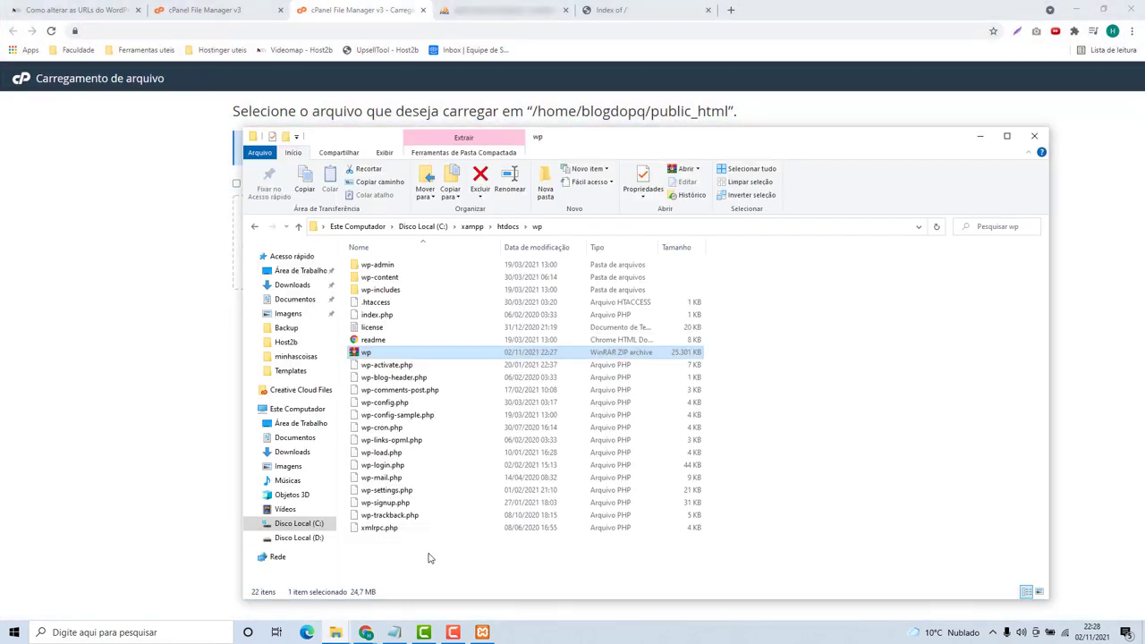
left_click_drag(588, 140, 571, 309)
left_click_drag(354, 526, 583, 235)
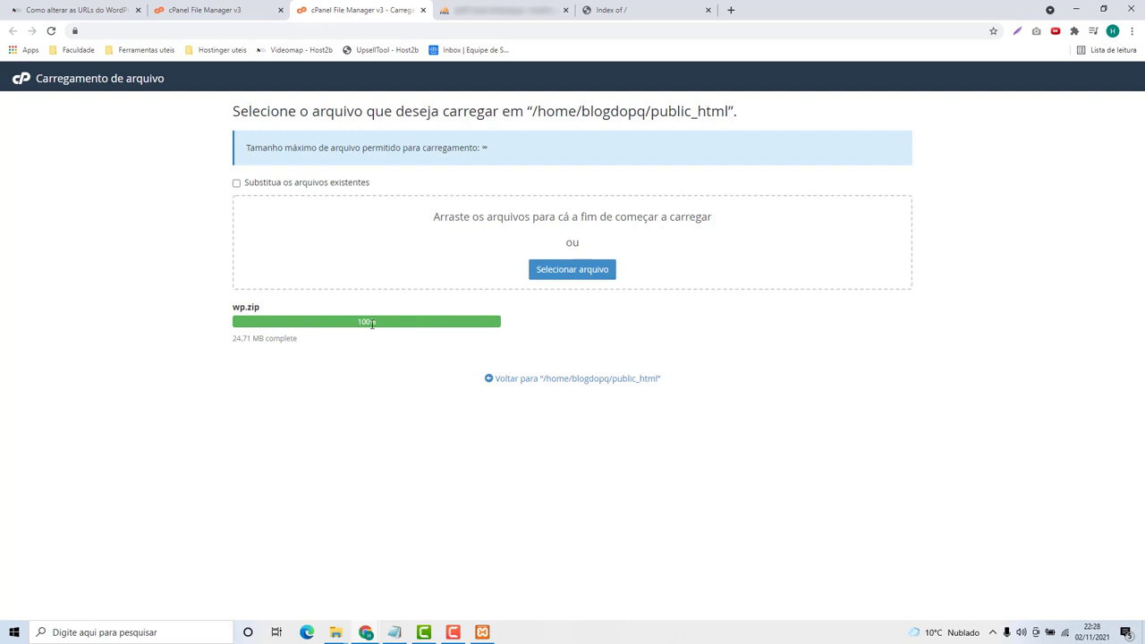
left_click(512, 381)
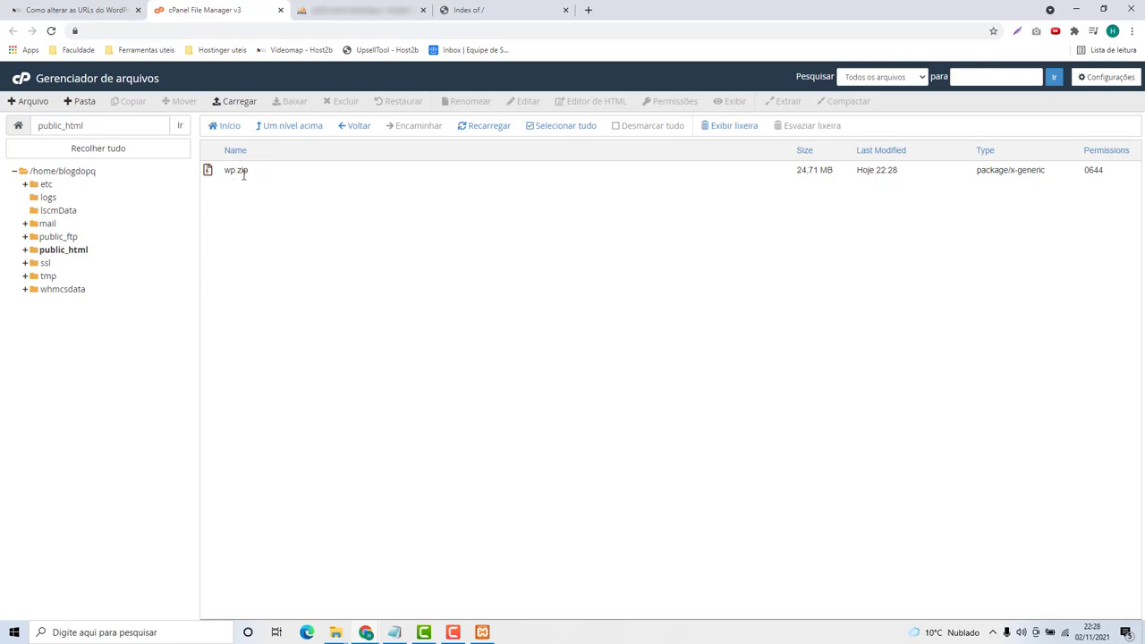
- Extract wp.zip into /public_html and dismiss the extraction results
left_click(259, 176)
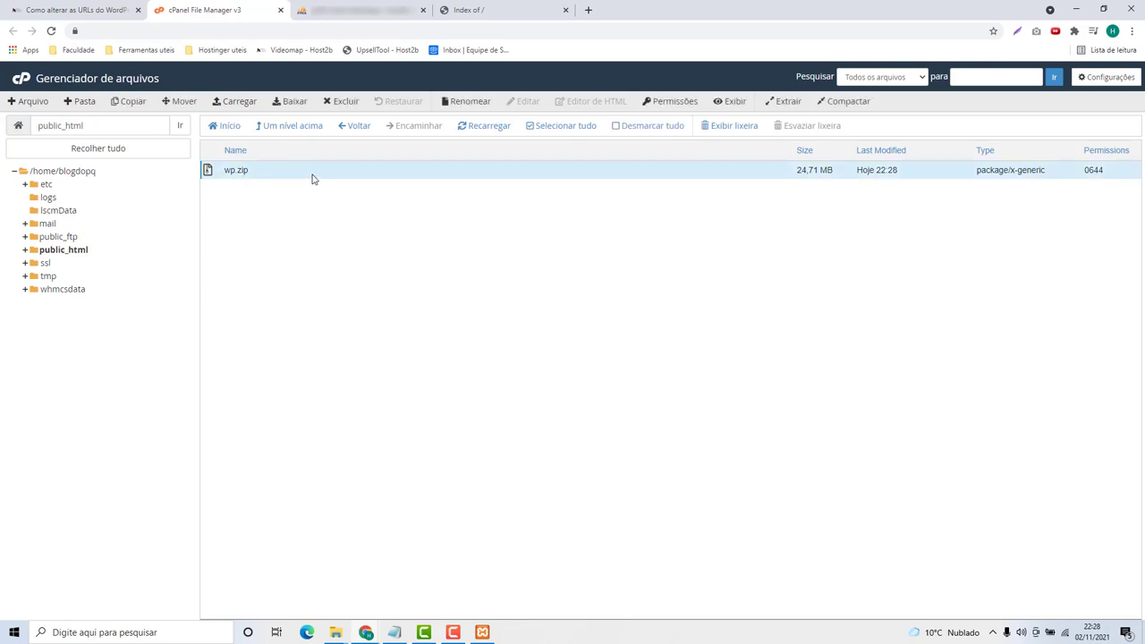
left_click(781, 103)
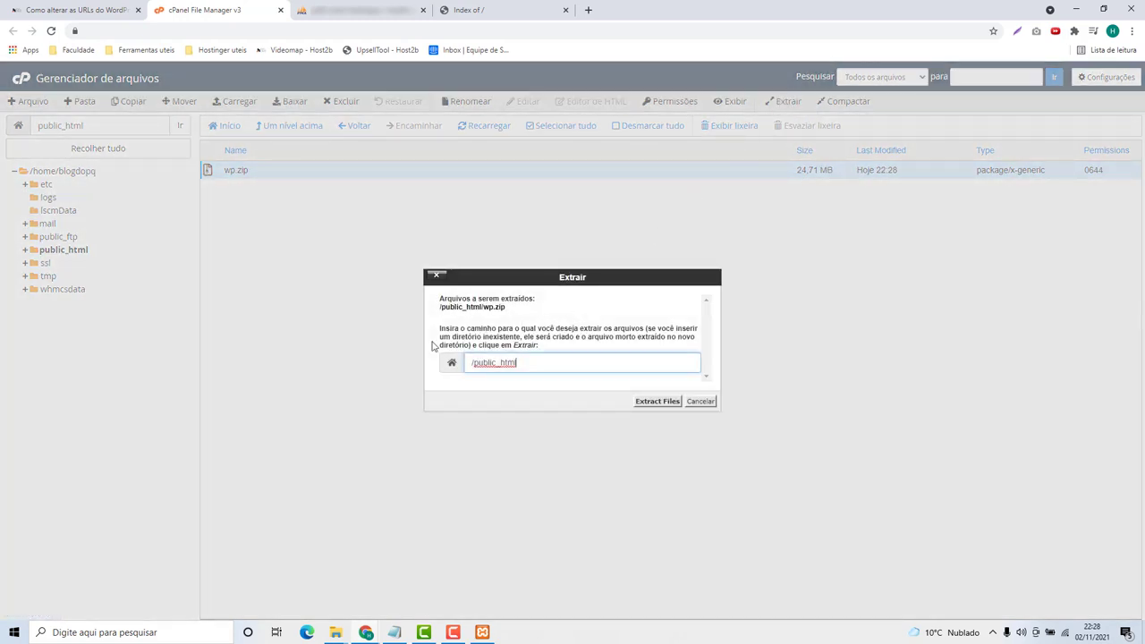
left_click(655, 402)
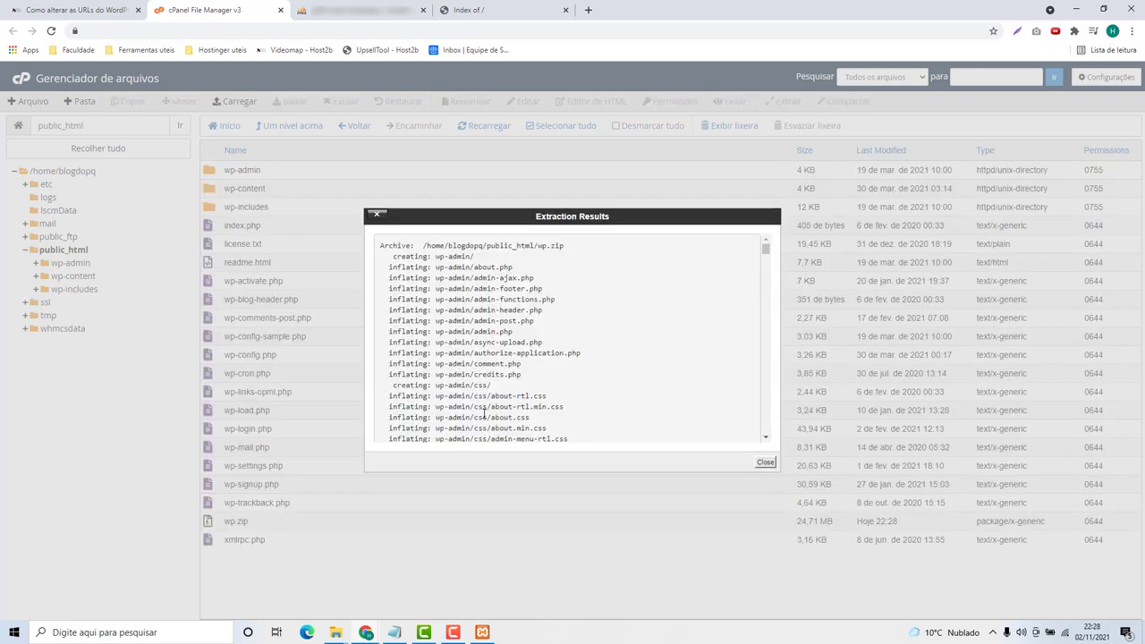
left_click(767, 463)
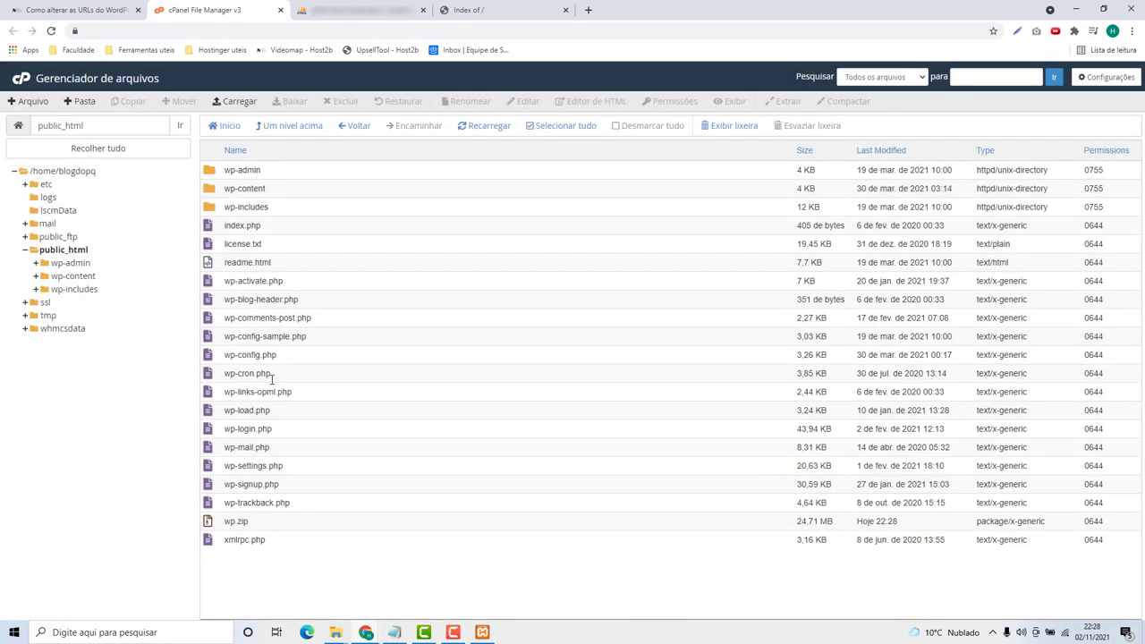
- Move the uploaded wp.zip archive in public_html to the trash
left_click(224, 521)
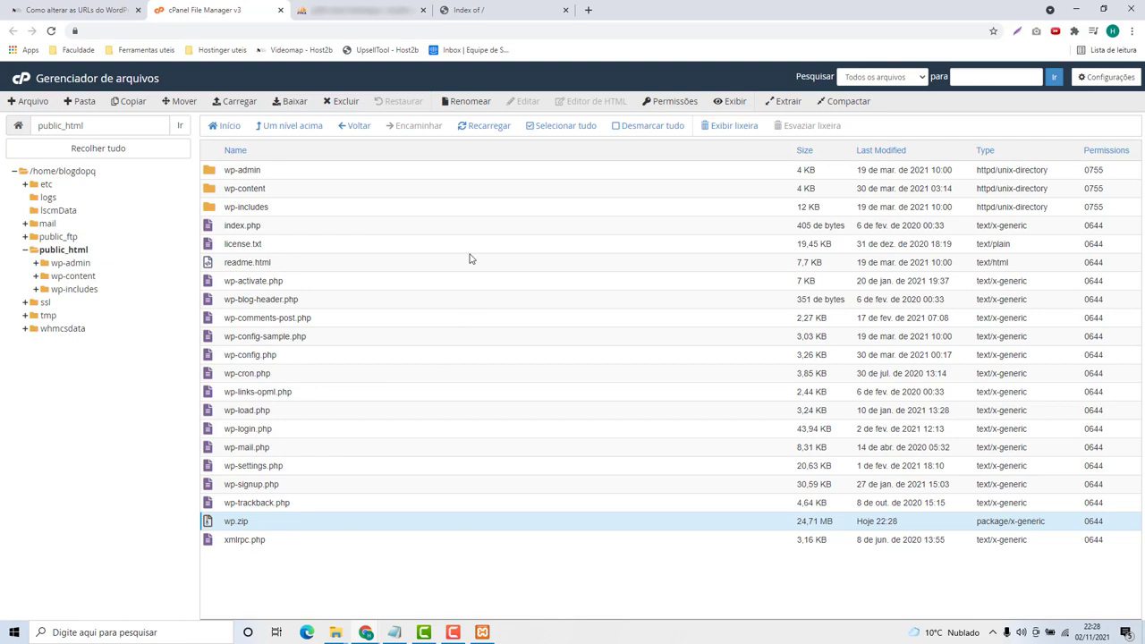
left_click(342, 104)
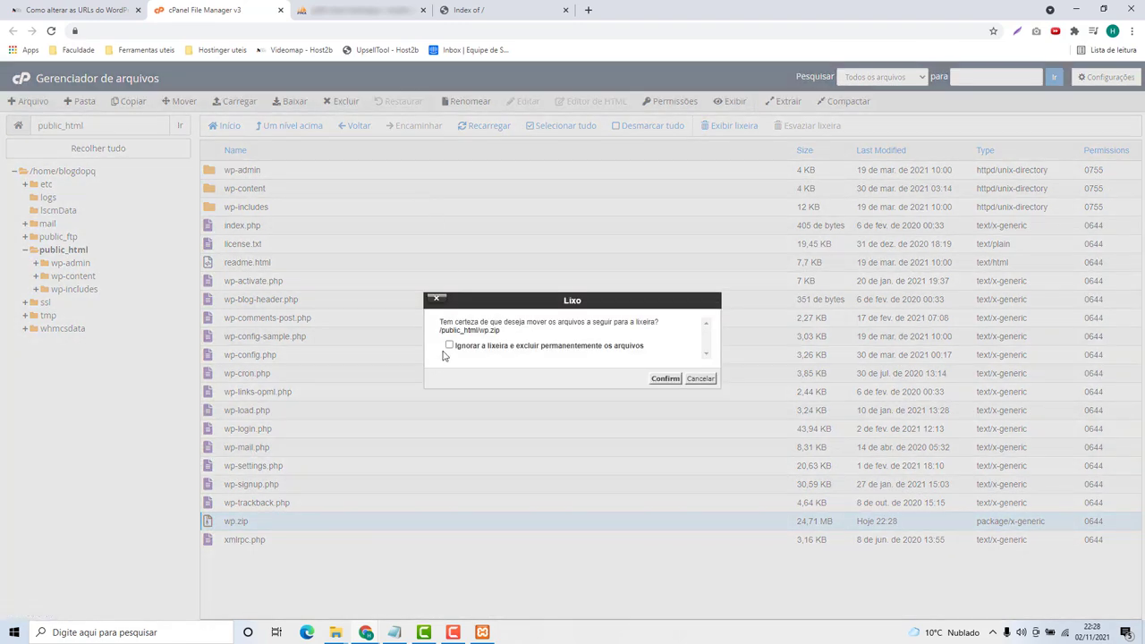
left_click(665, 379)
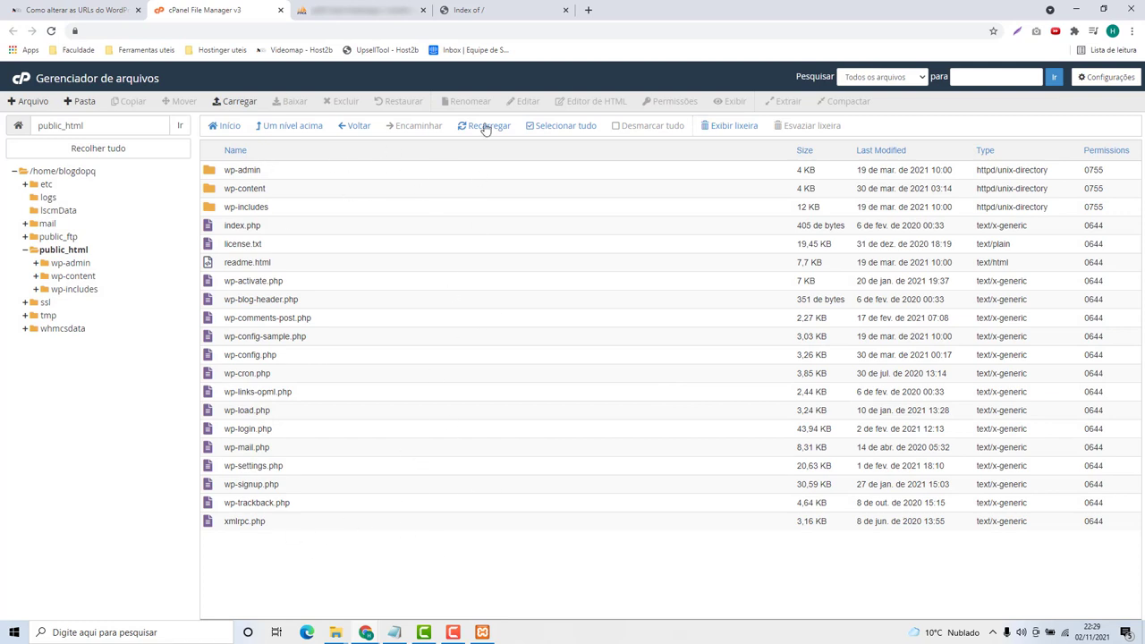
- Reload the host2b.space site to check how it responds with the extracted WordPress files
left_click(504, 18)
left_click(259, 31)
key("Return")
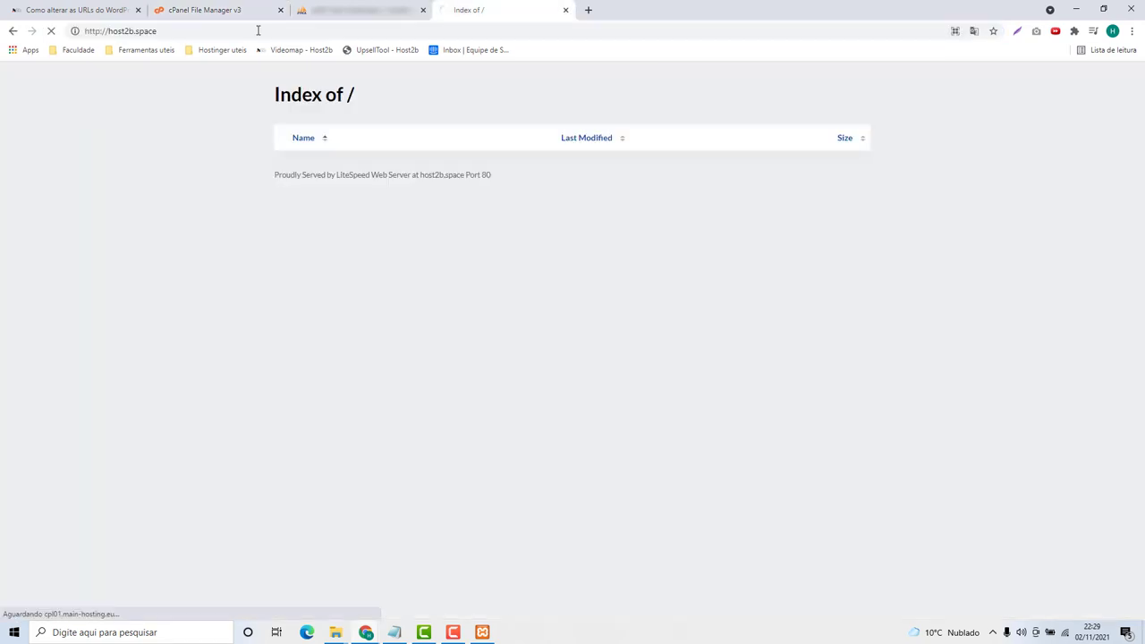
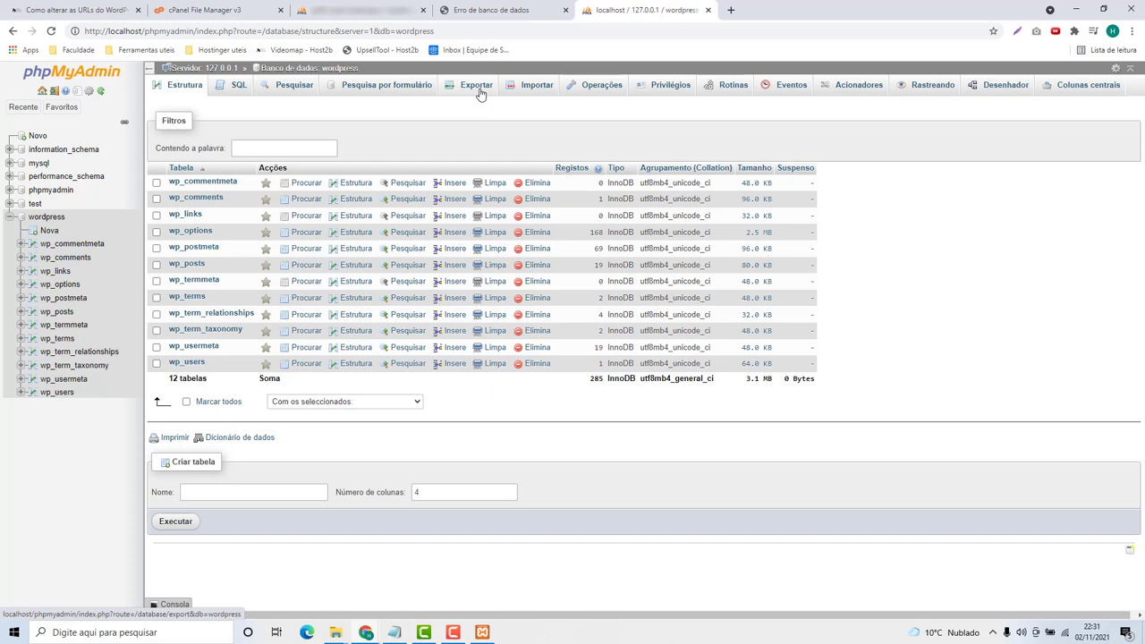
- Export the local wordpress database with the quick method in SQL format
left_click(476, 89)
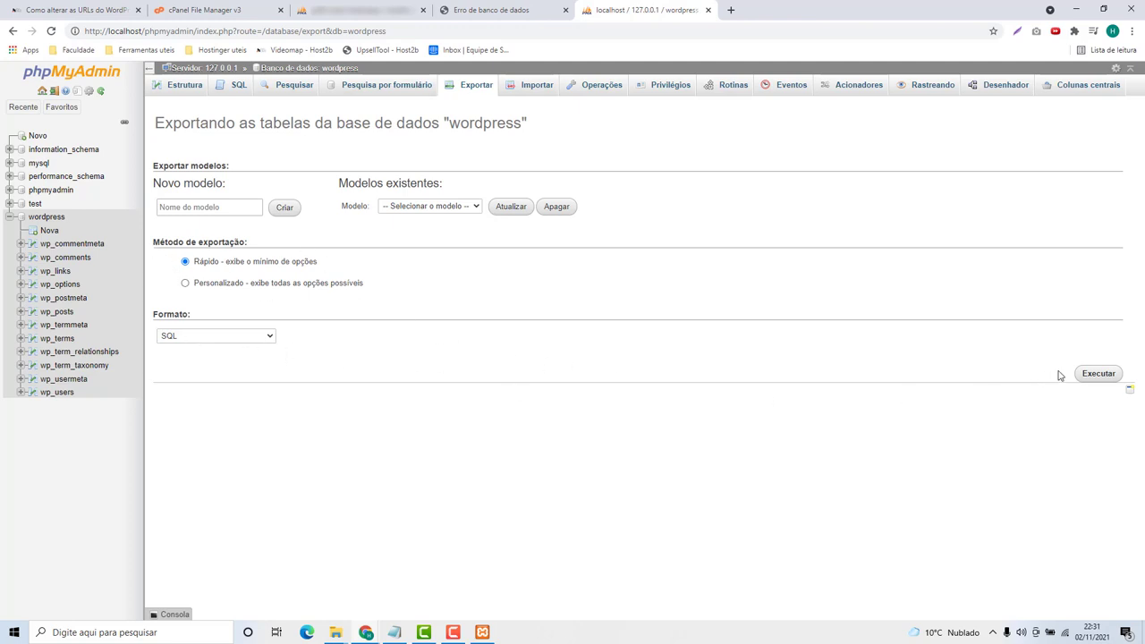
left_click(1087, 373)
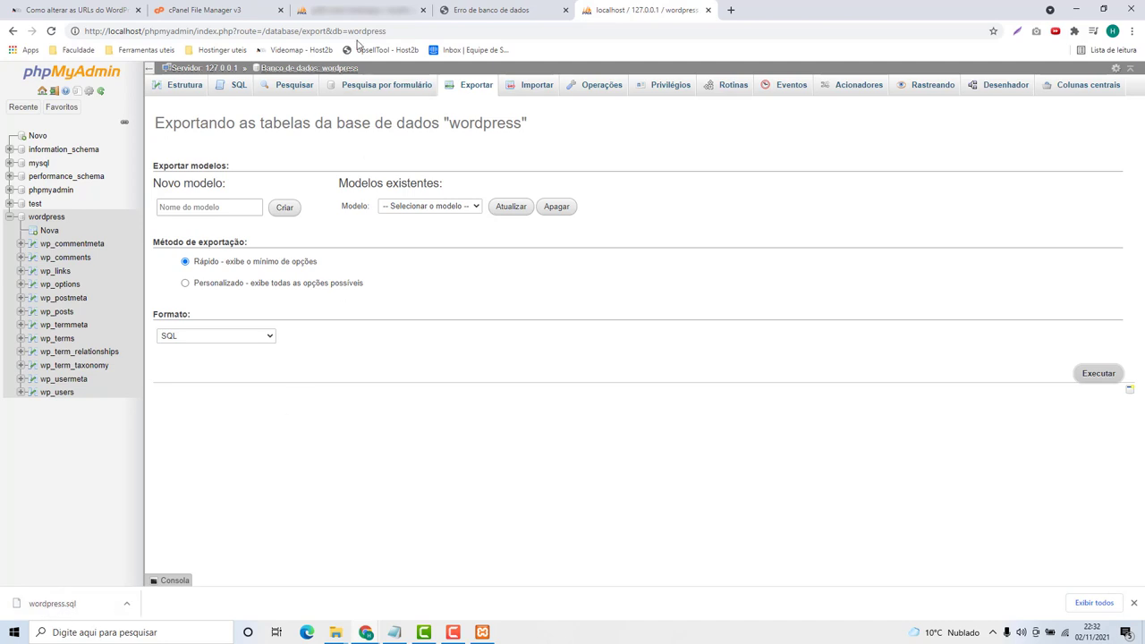
- Import wordpress.sql from Downloads into the hosted blogdopq_wp database and open its wp_options table
left_click(358, 11)
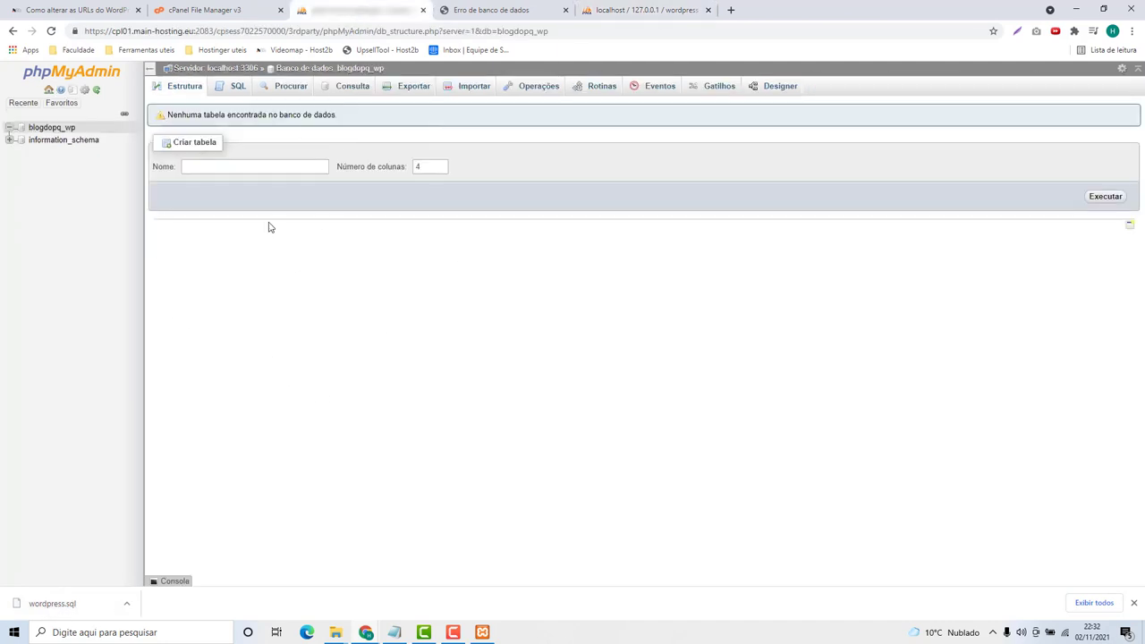
left_click(475, 90)
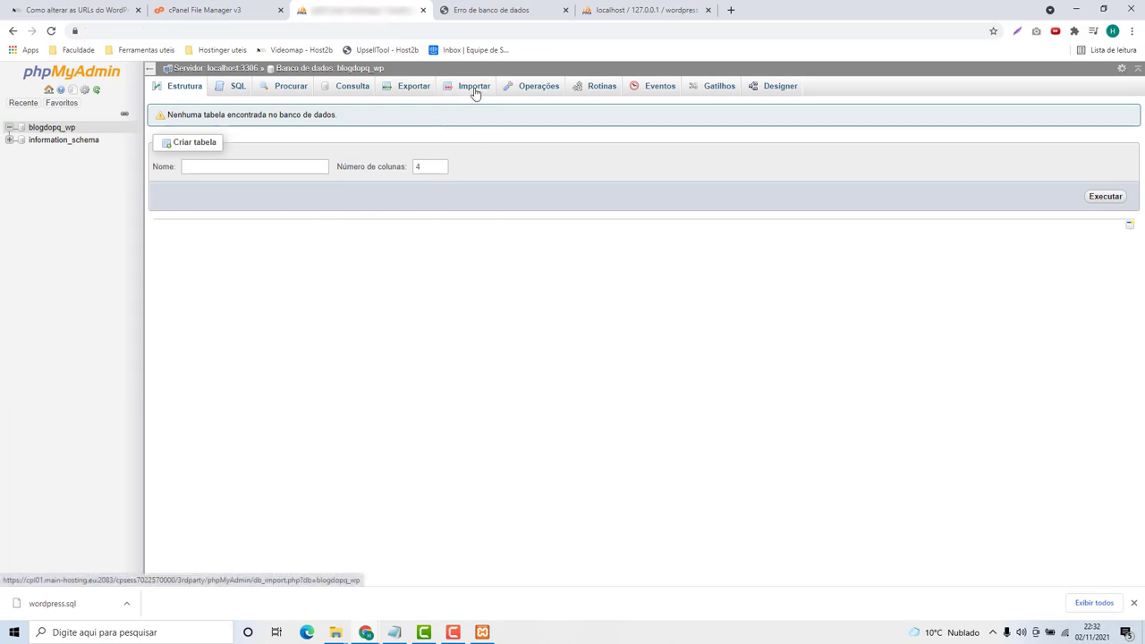
left_click(467, 90)
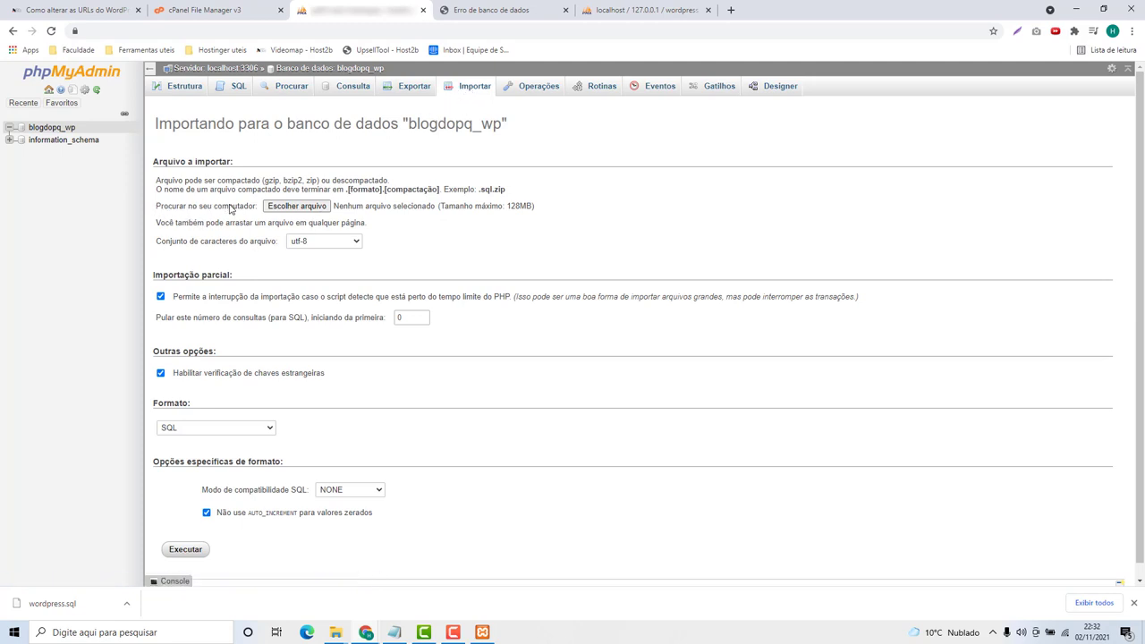
left_click(298, 206)
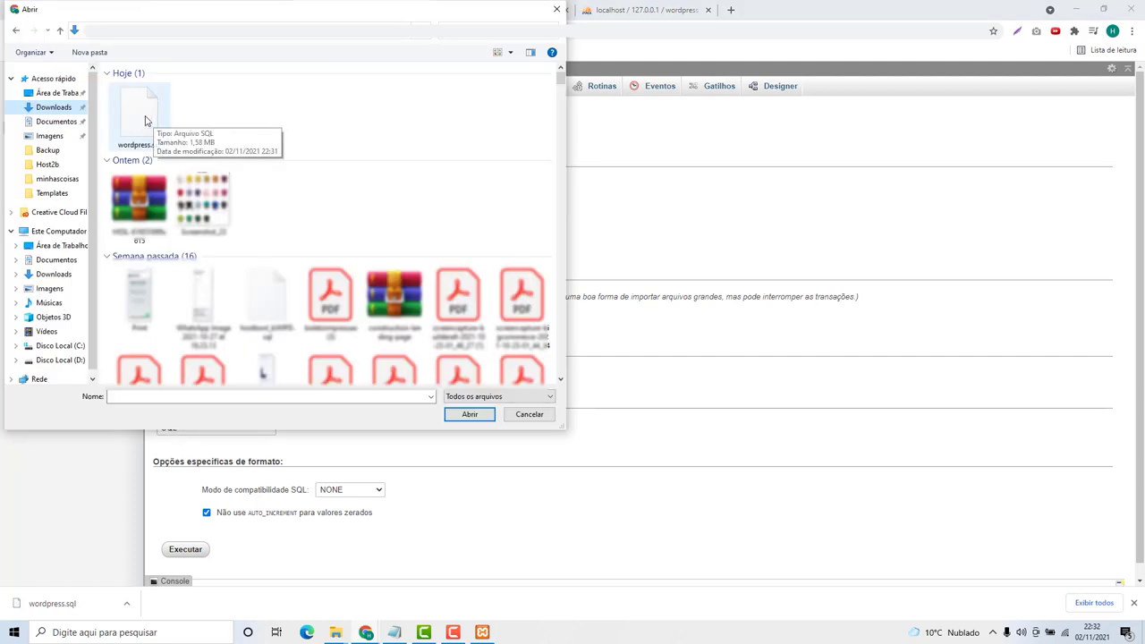
double_click(146, 119)
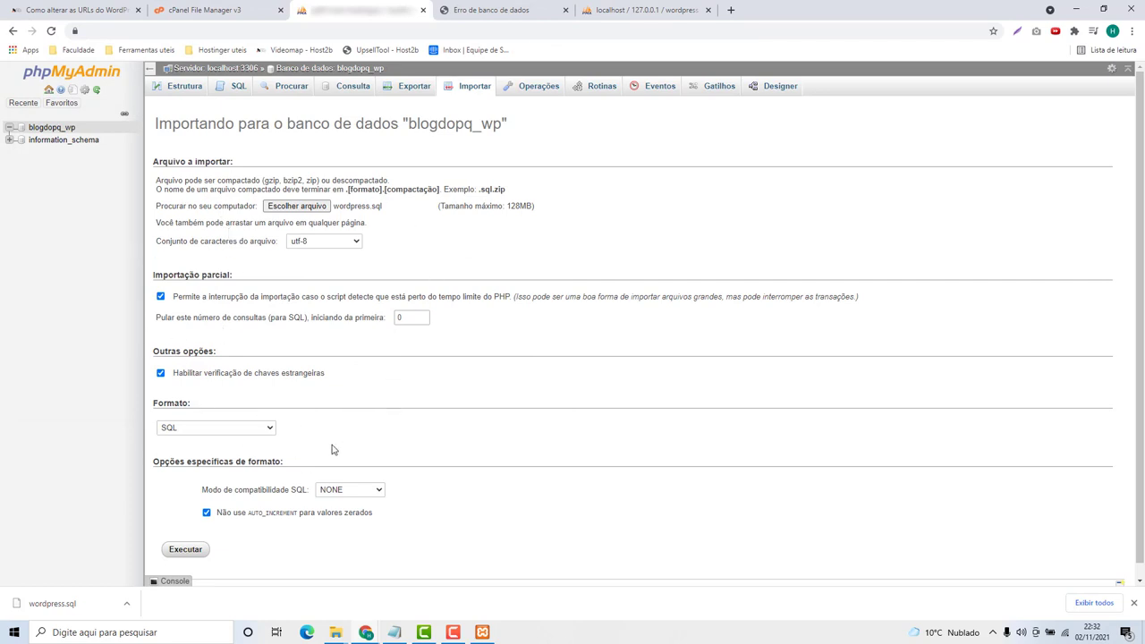
scroll(295, 483, "down", 1)
left_click(186, 549)
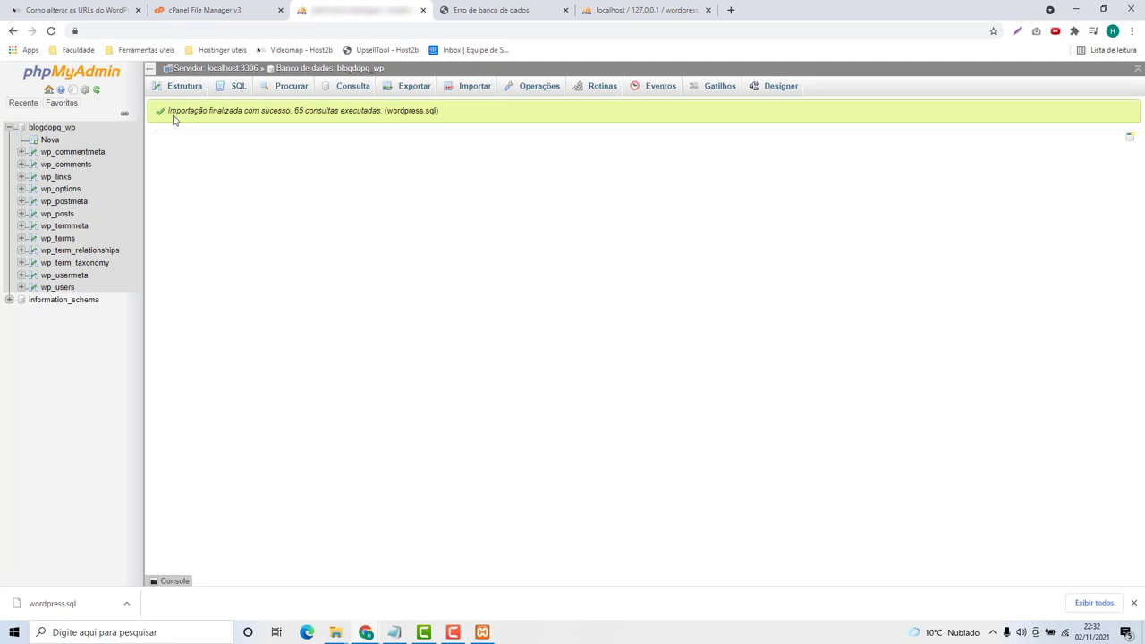
left_click(59, 129)
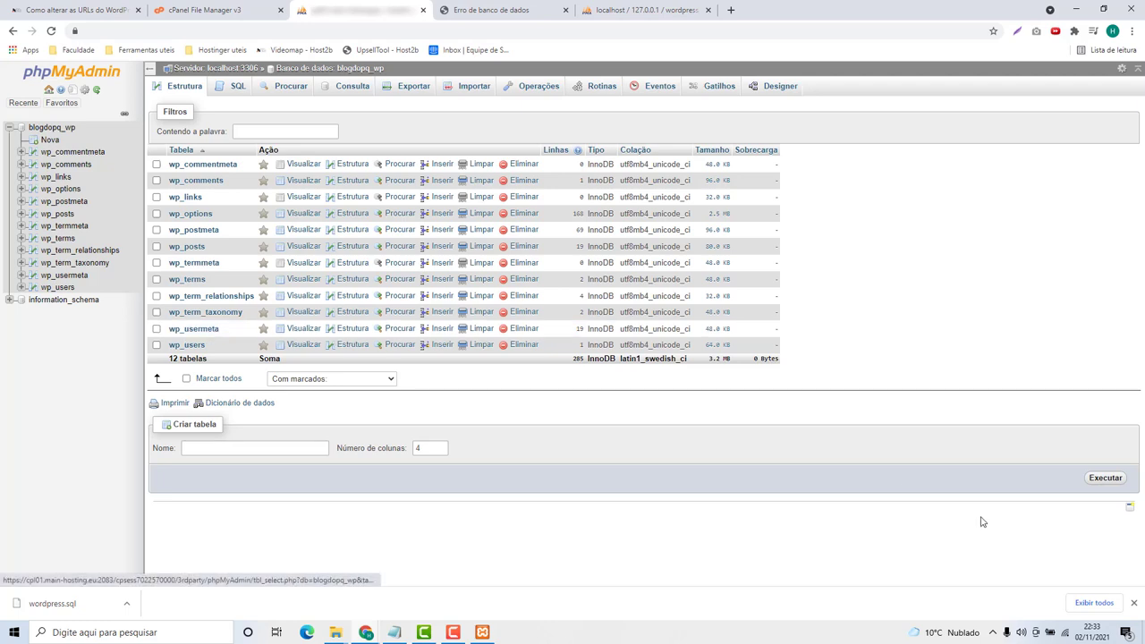
left_click(186, 216)
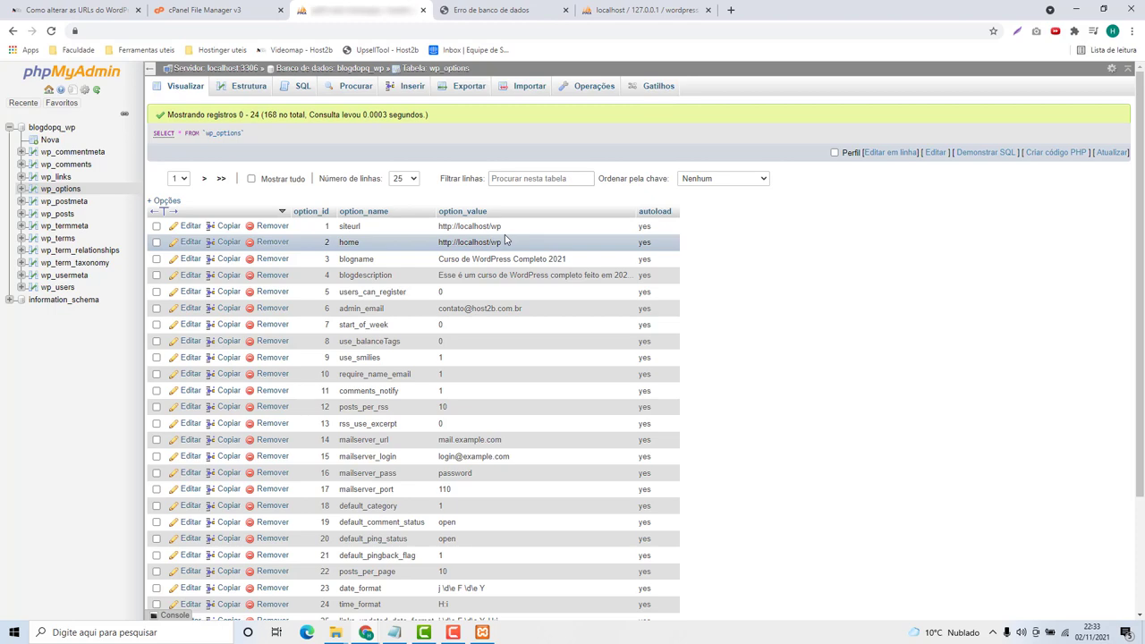
- Copy the two wp_posts UPDATE statements from the host2b article "Como alterar as URLs do WordPress"
left_click(70, 11)
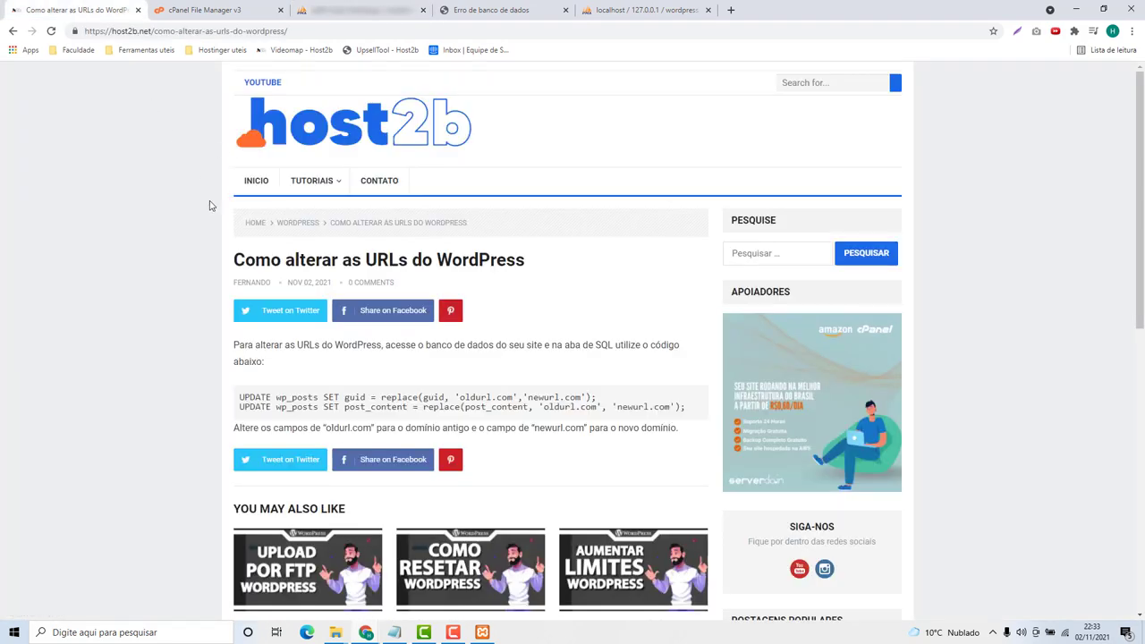
scroll(338, 354, "down", 1)
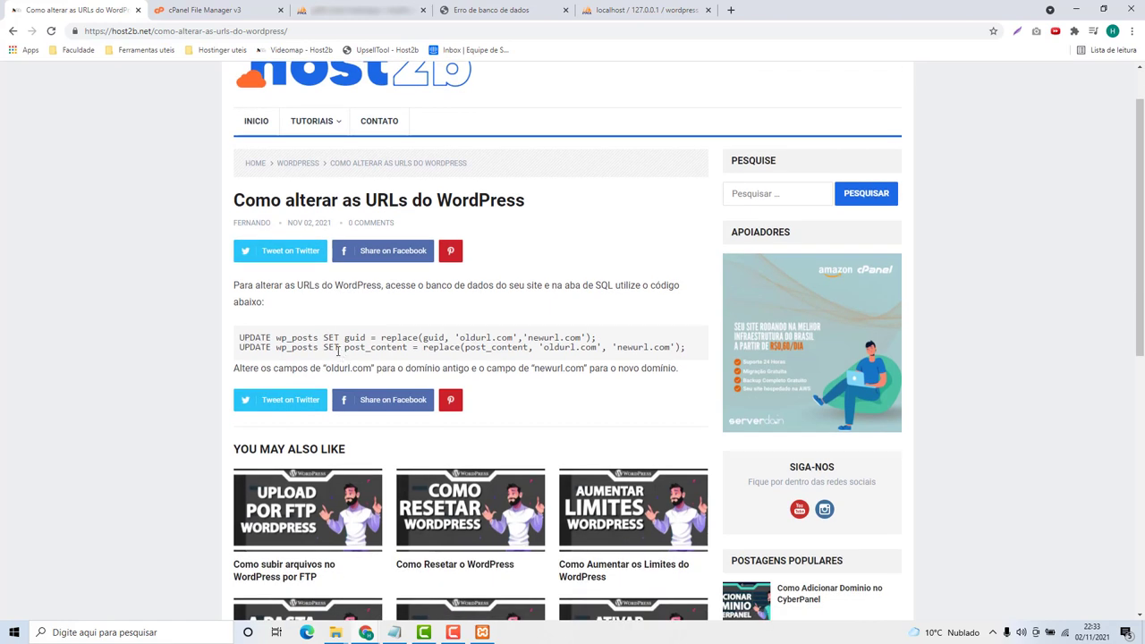
left_click_drag(241, 336, 693, 353)
key("ctrl+c")
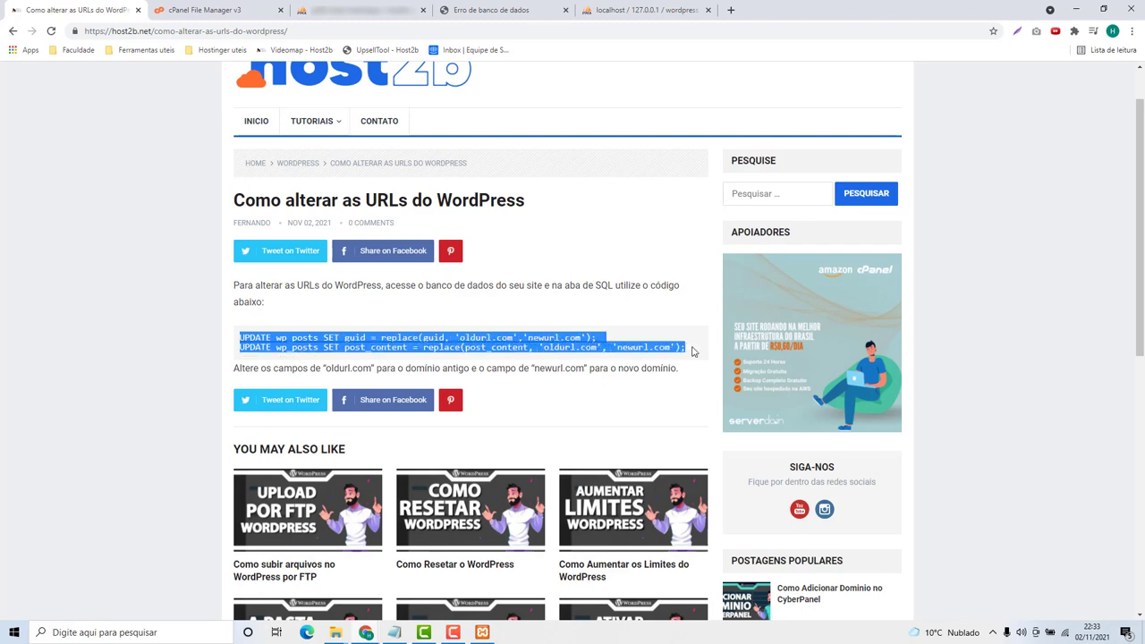
- Open the hosted database's SQL query editor separately and replace the default SELECT query with the copied UPDATE statements
left_click(370, 18)
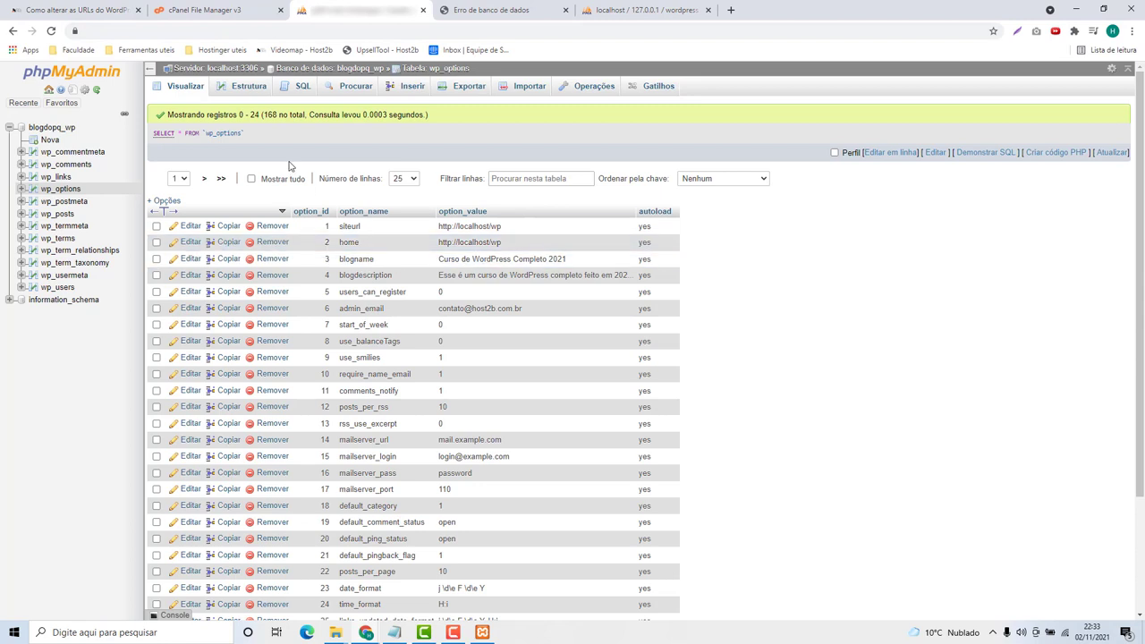
middle_click(303, 86)
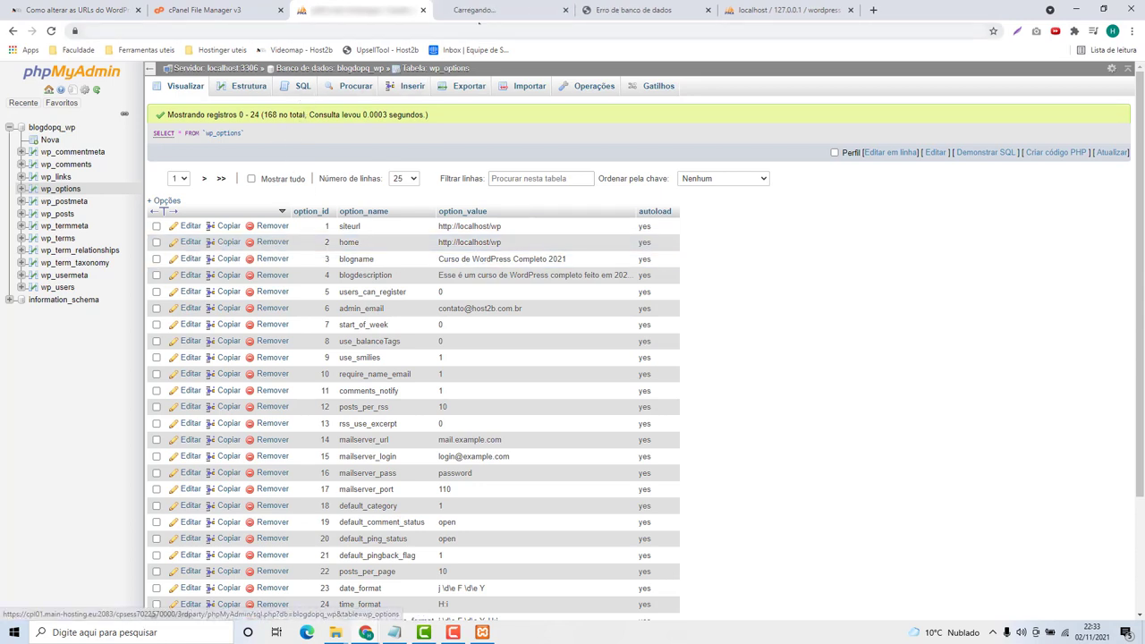
left_click(483, 9)
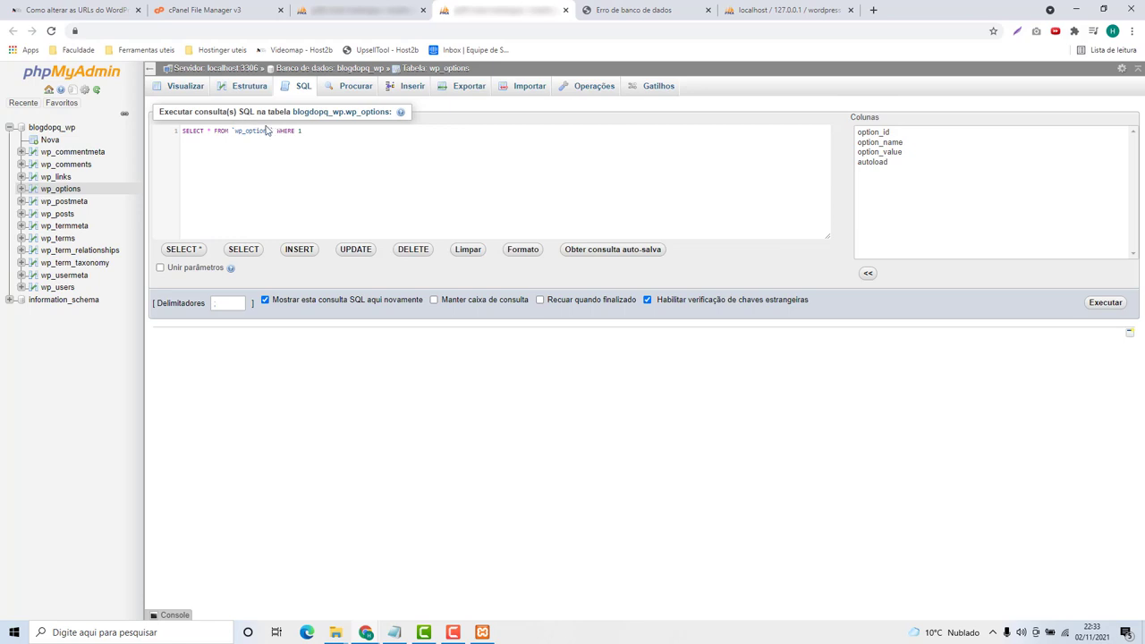
left_click_drag(320, 133, 182, 132)
key("BackSpace")
key("ctrl+v")
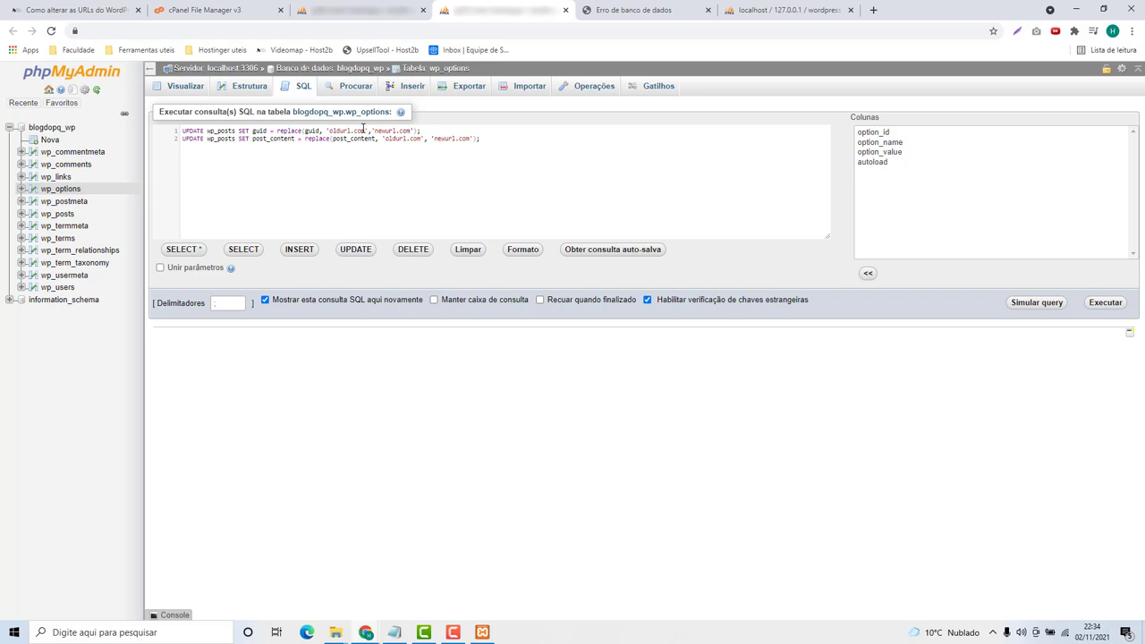
- Replace oldurl.com with localhost/wp in both UPDATE statements, matching the siteurl value in wp_options
left_click_drag(365, 130, 335, 131)
left_click(351, 8)
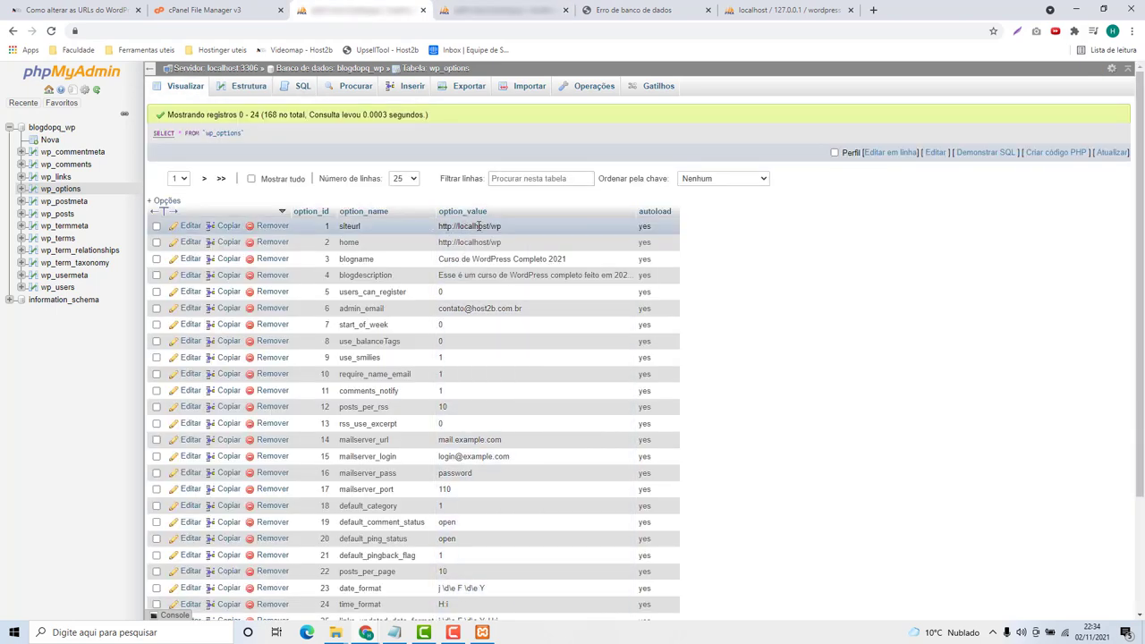
left_click(501, 10)
left_click(365, 130)
left_click_drag(366, 130, 331, 131)
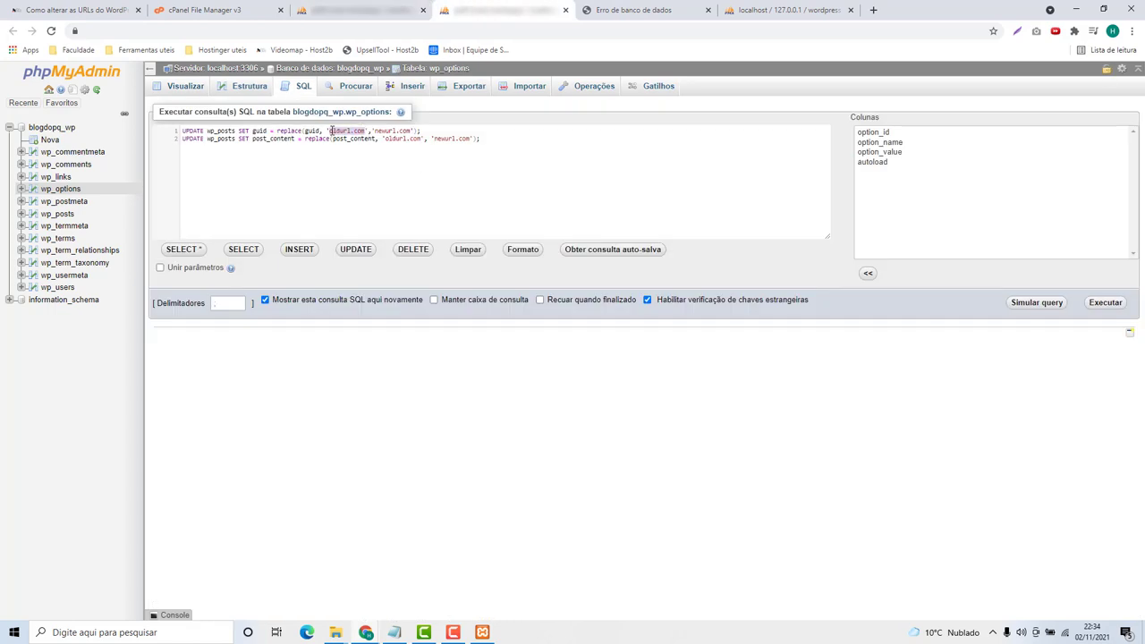
left_click(349, 11)
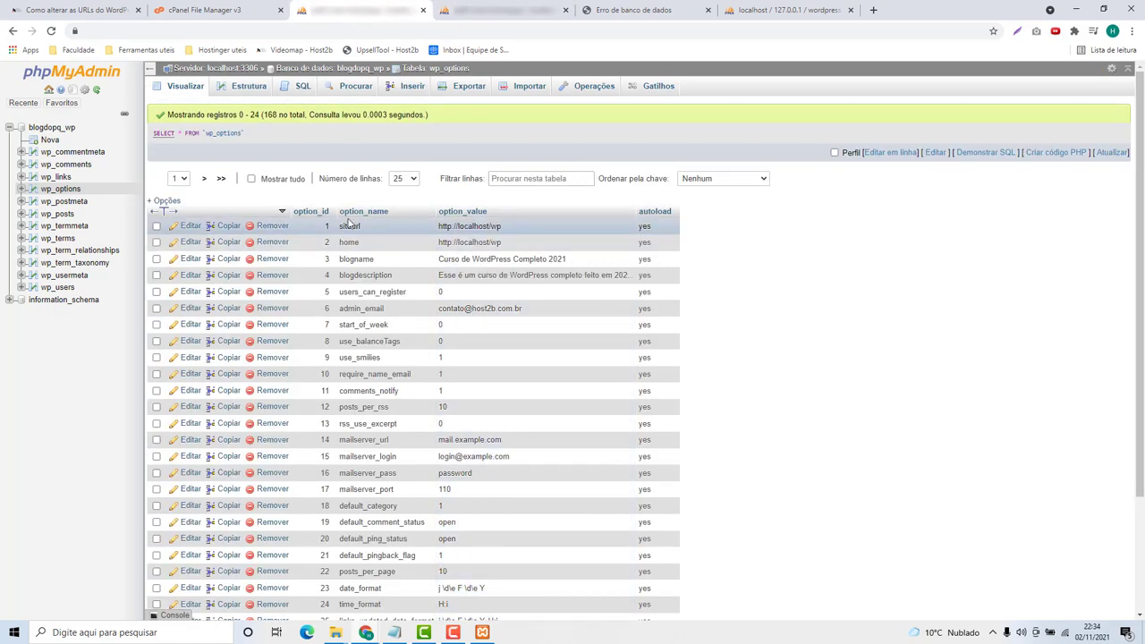
right_click(492, 227)
left_click(503, 10)
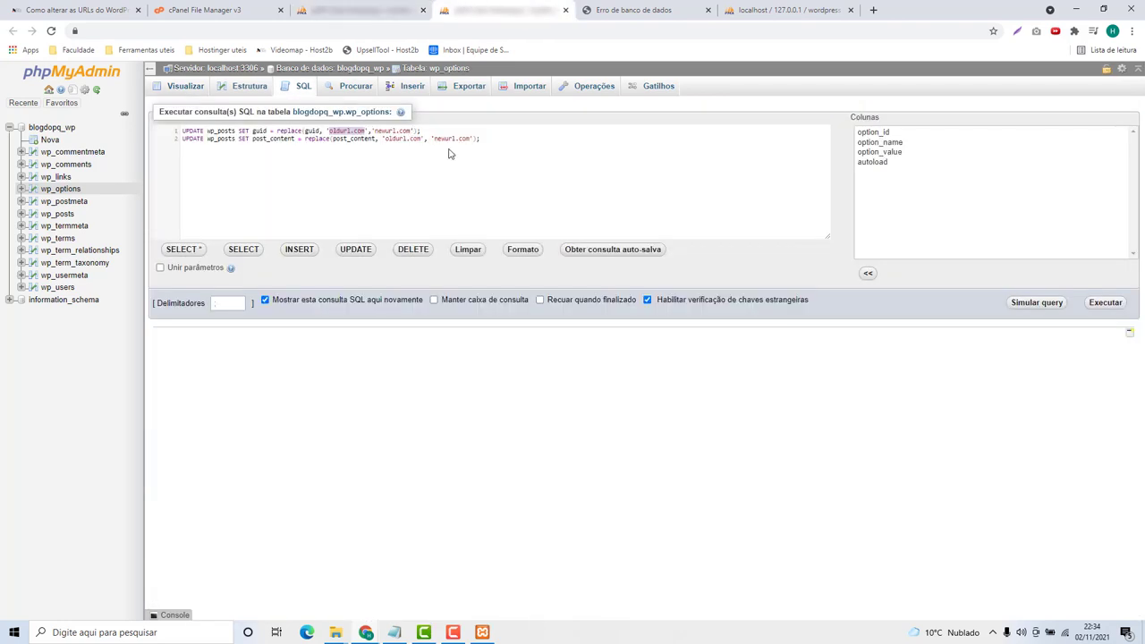
type("localhost/wp")
left_click_drag(386, 139, 422, 139)
type("localhost")
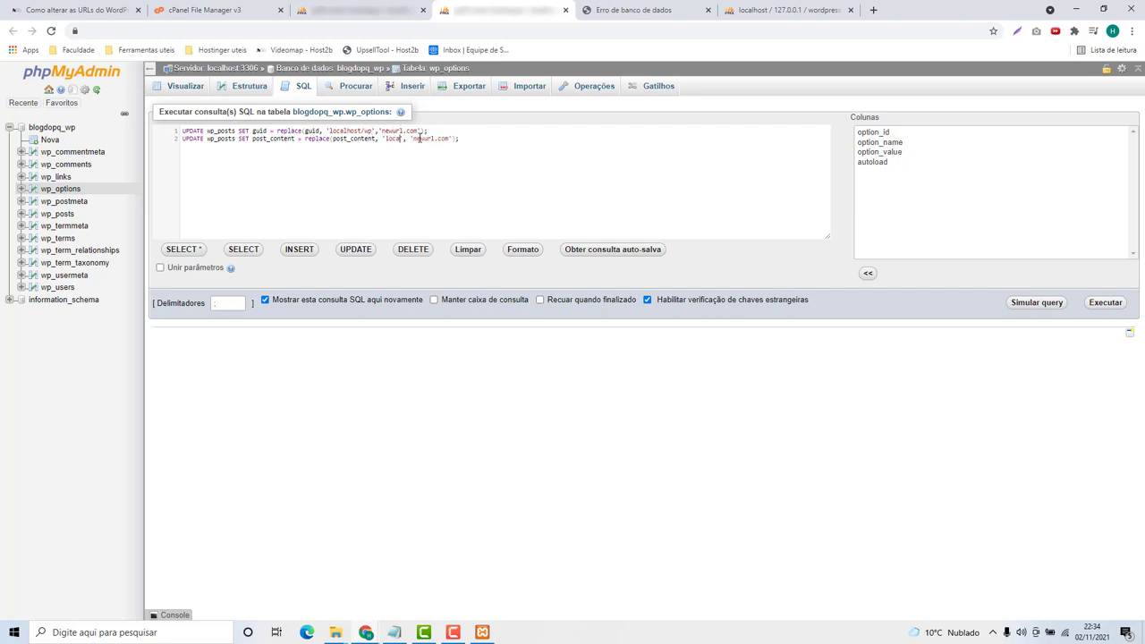
type("/wp")
- Replace newurl.com with host2b.space in both UPDATE statements
left_click_drag(381, 131, 418, 130)
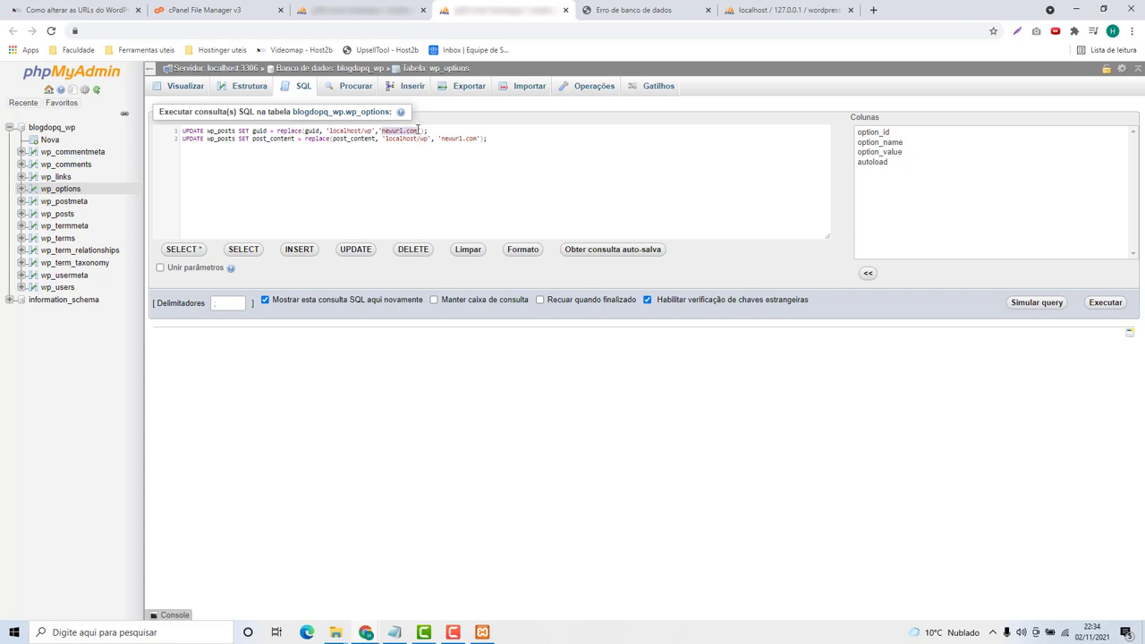
type("host2b.space")
left_click_drag(441, 138, 478, 138)
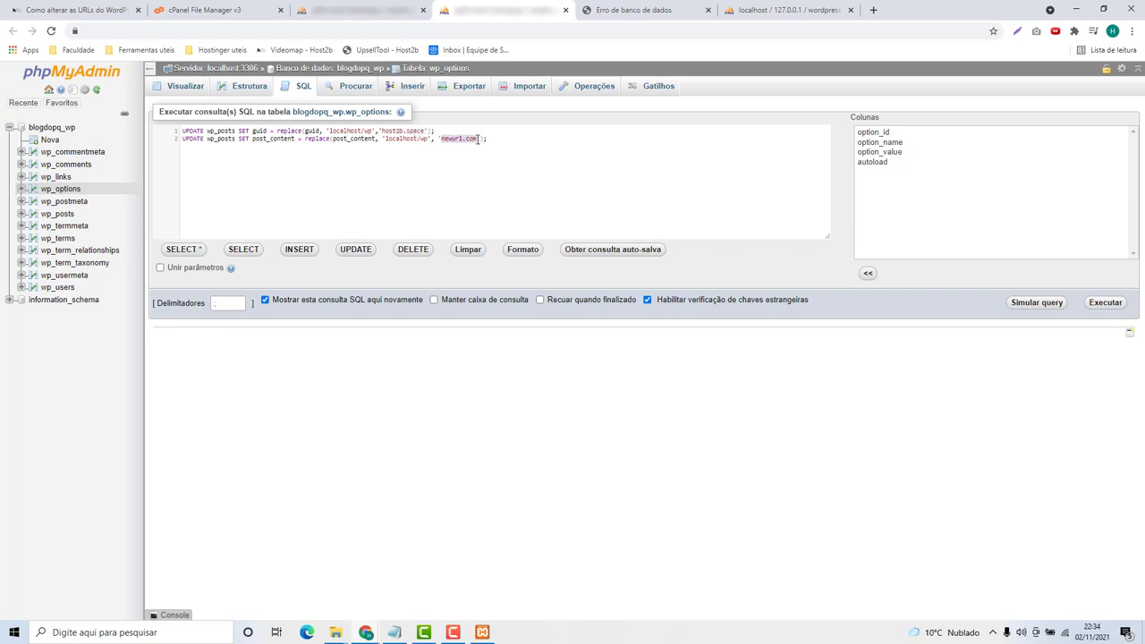
type("host2b.space")
- Run the two UPDATE statements that replace the old URL in the guid and post_content fields of wp_posts
left_click_drag(507, 152, 123, 124)
left_click(536, 159)
left_click(1119, 307)
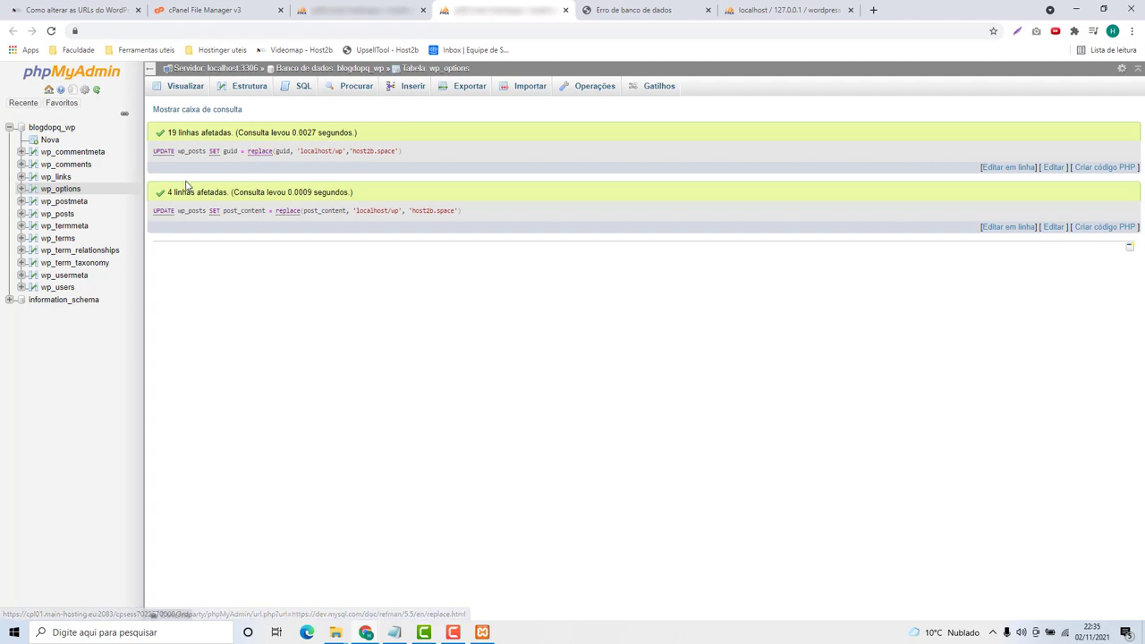
left_click(72, 201)
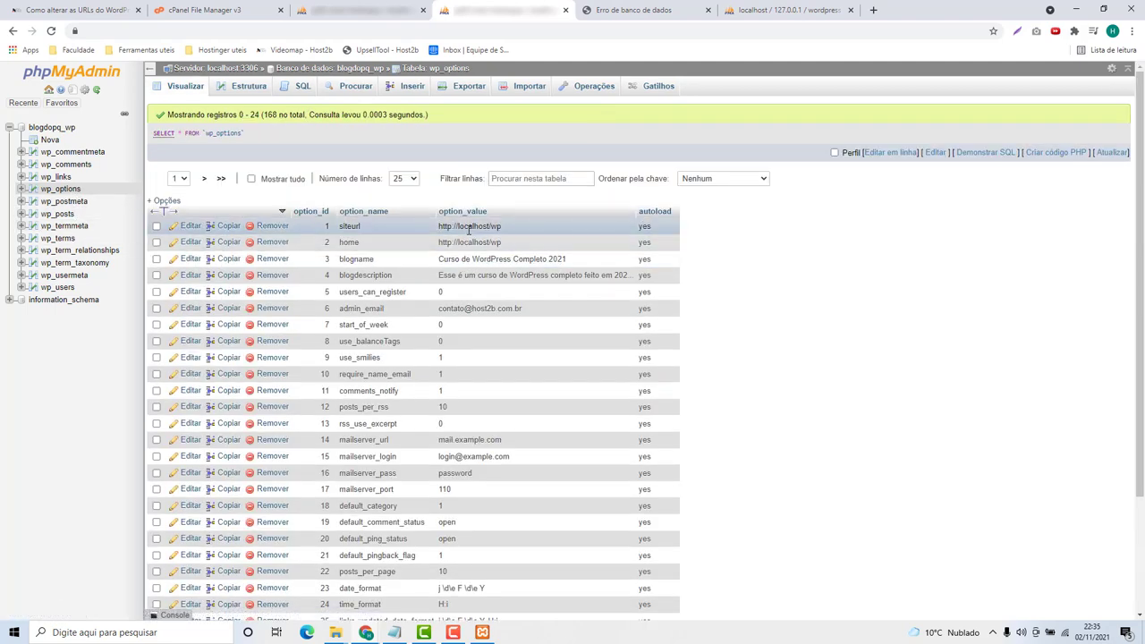
double_click(469, 229)
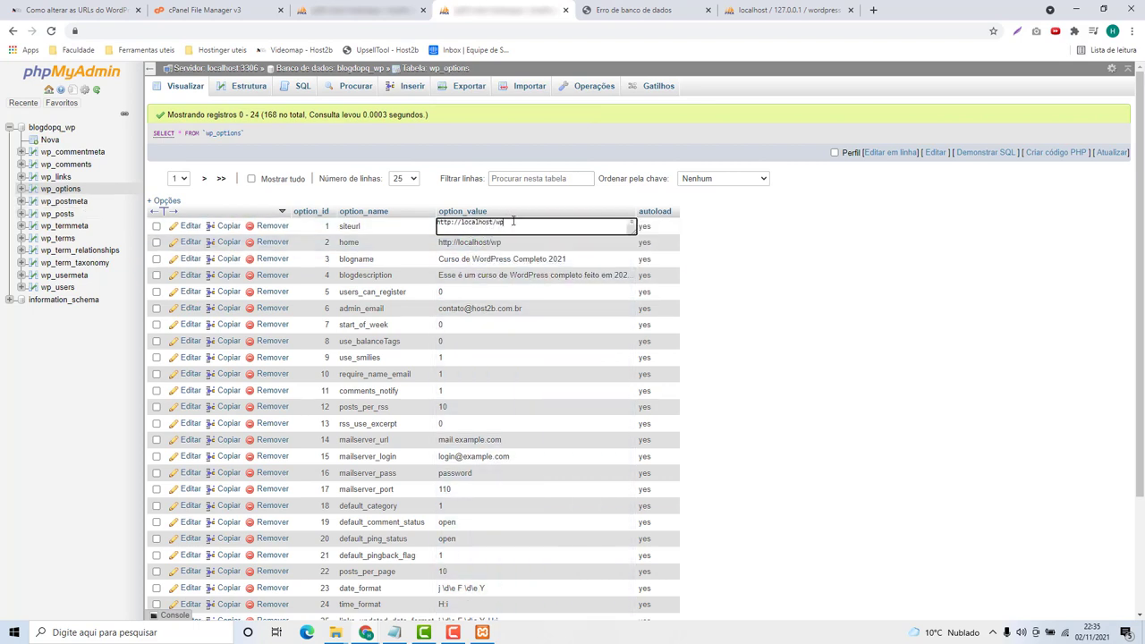
left_click_drag(515, 222, 468, 225)
type("host2b.space")
double_click(486, 243)
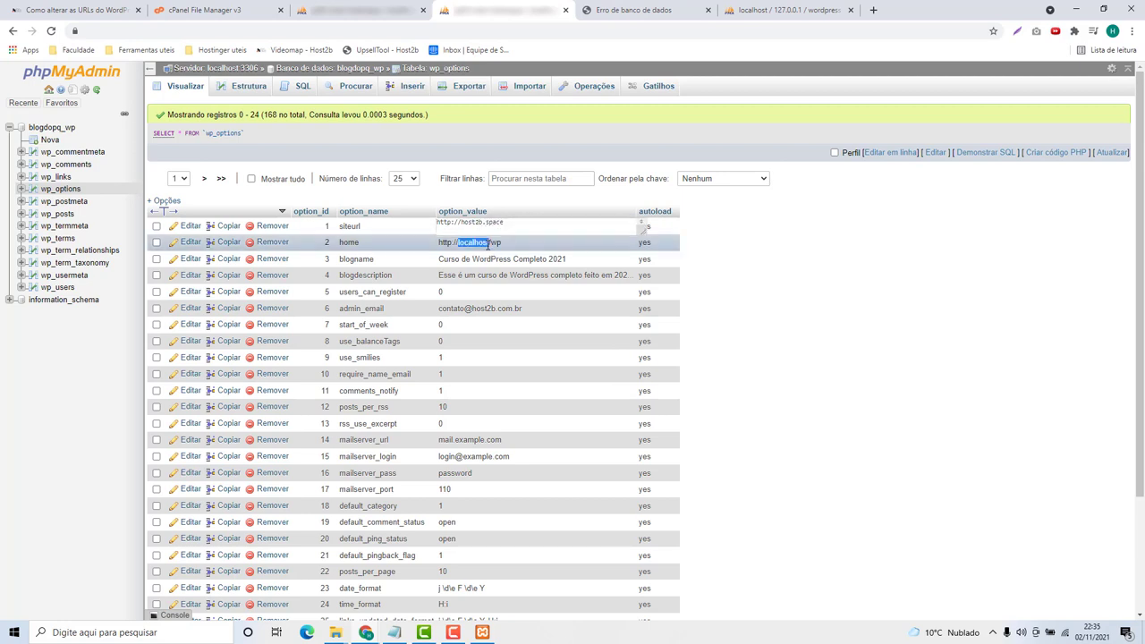
double_click(487, 278)
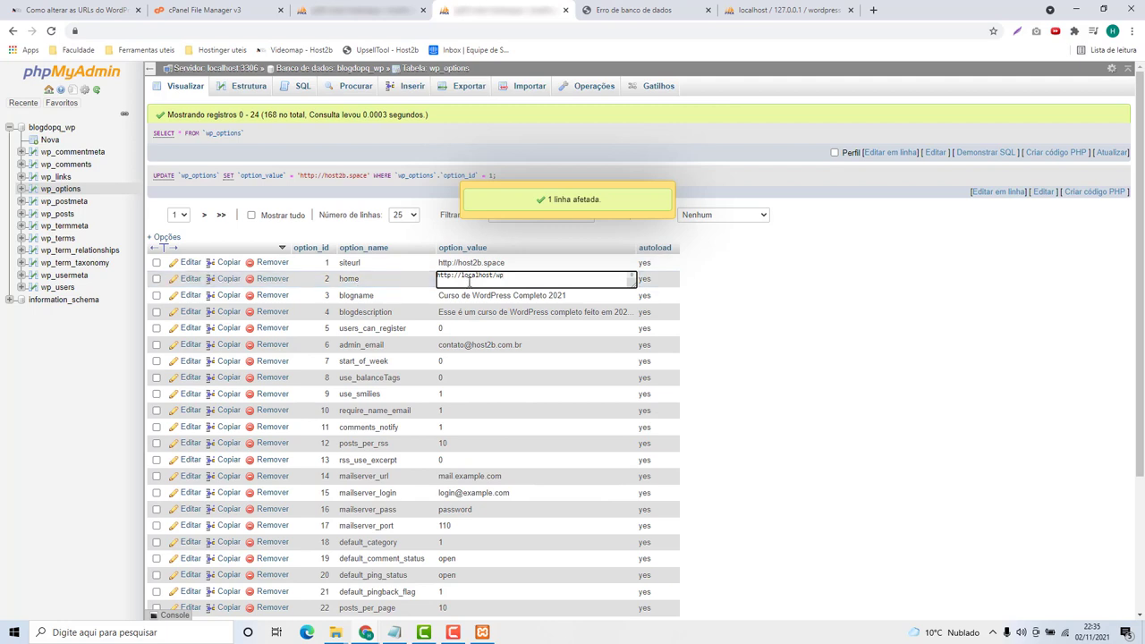
left_click_drag(462, 277, 516, 278)
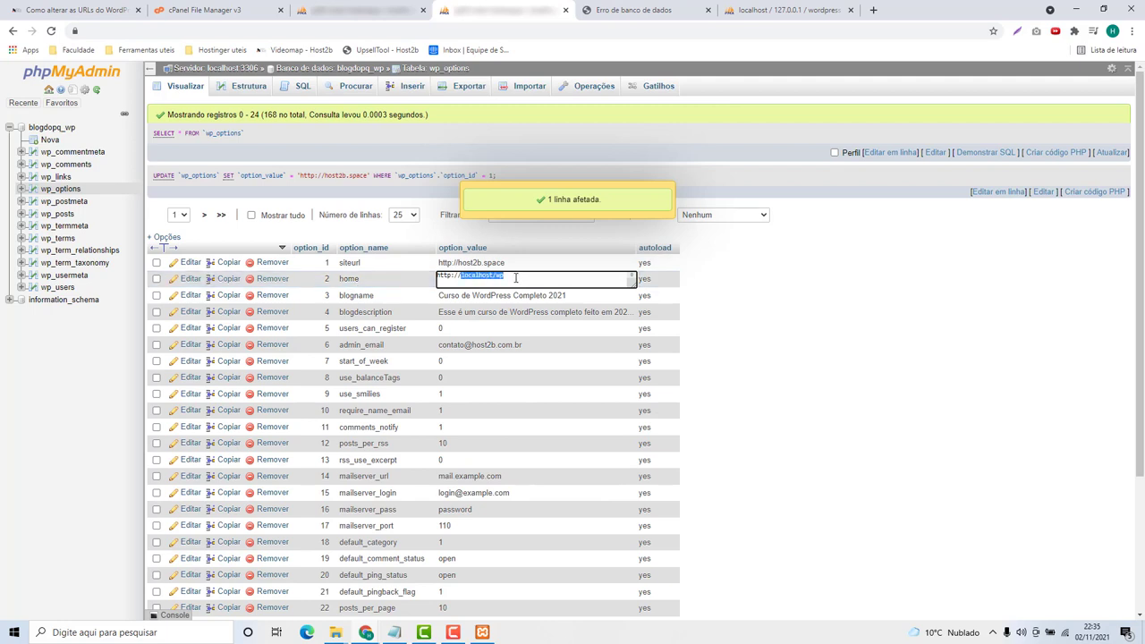